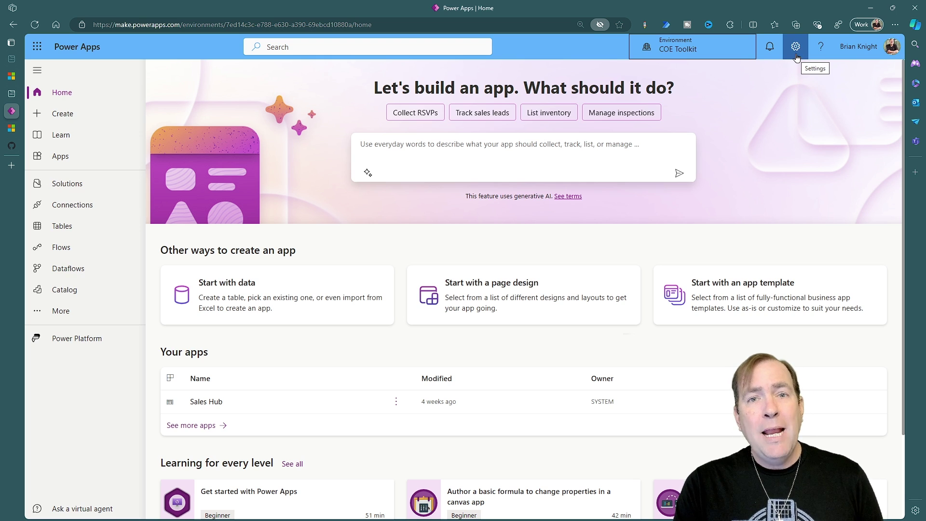
- Open the Power Platform admin center at aka.ms/ppac
{"action": "left_click", "coordinate": [796, 55]}
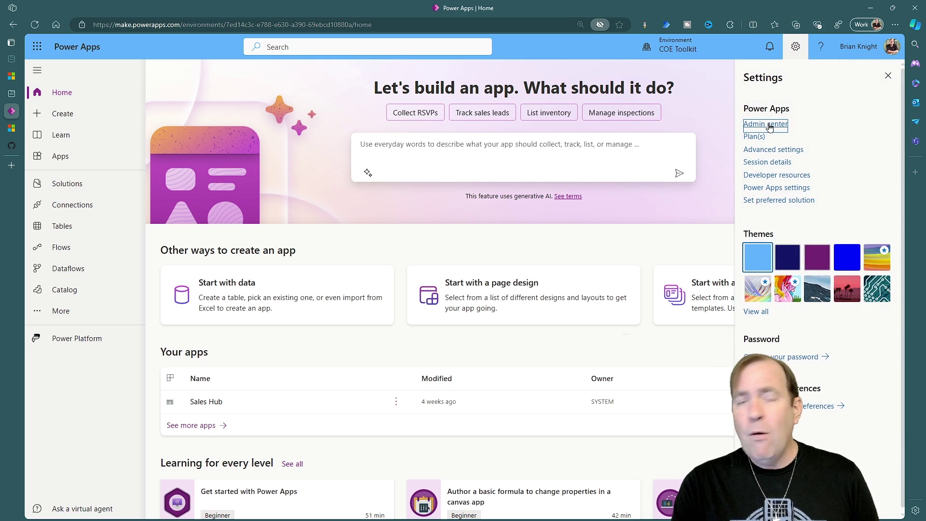
{"action": "left_click", "coordinate": [417, 21]}
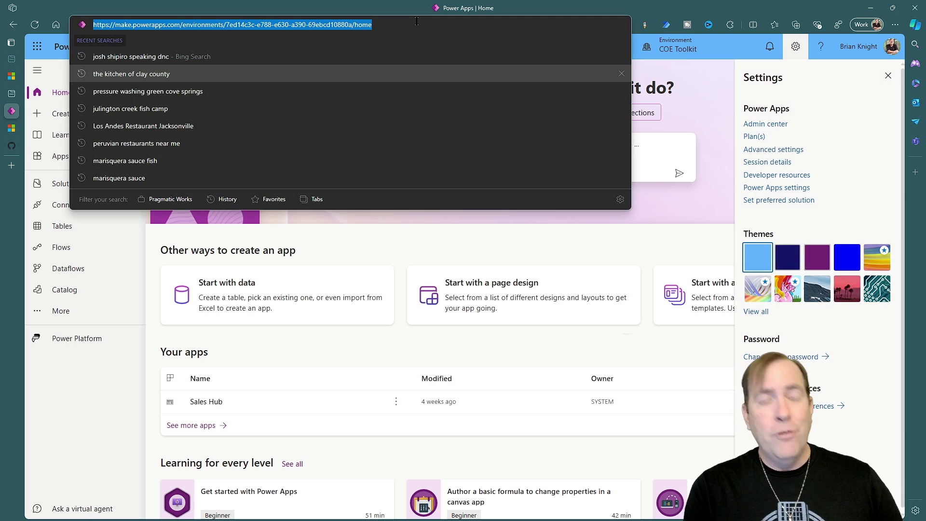
{"action": "type", "text": "aka."}
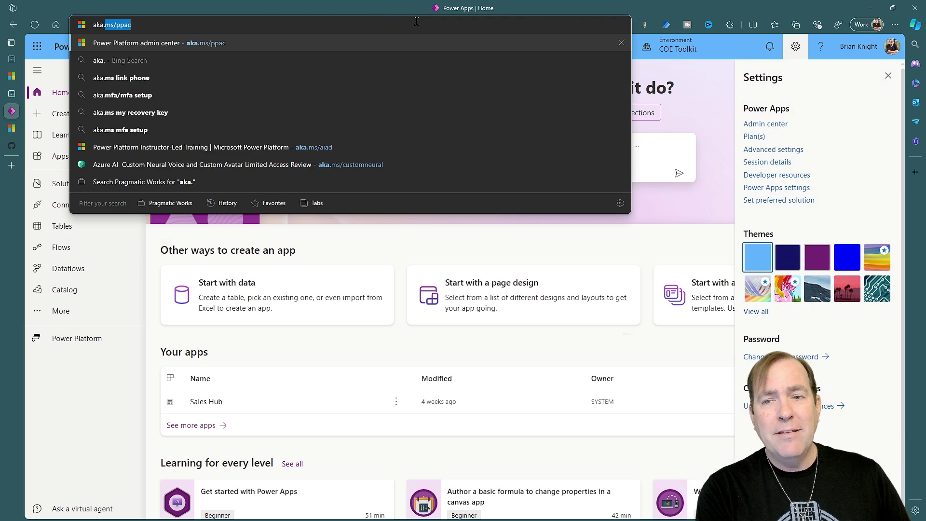
{"action": "key", "text": "Right"}
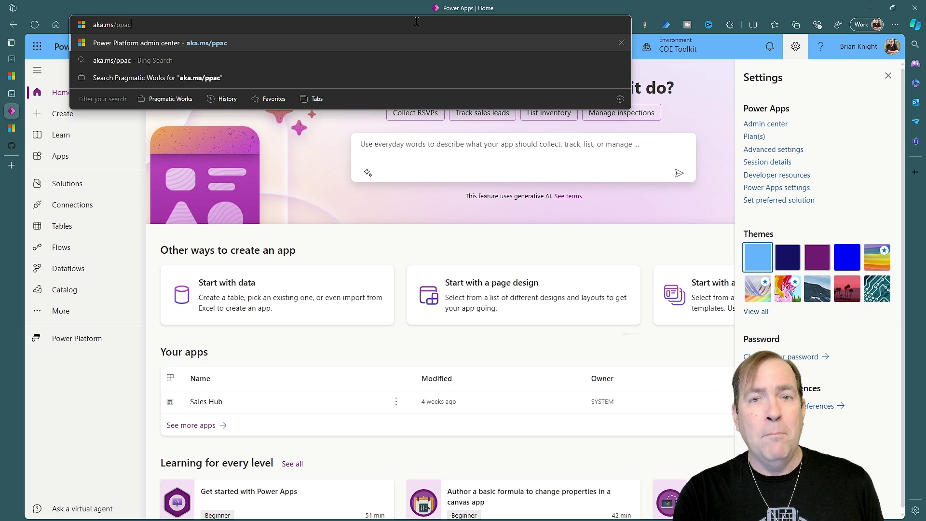
{"action": "key", "text": "Return"}
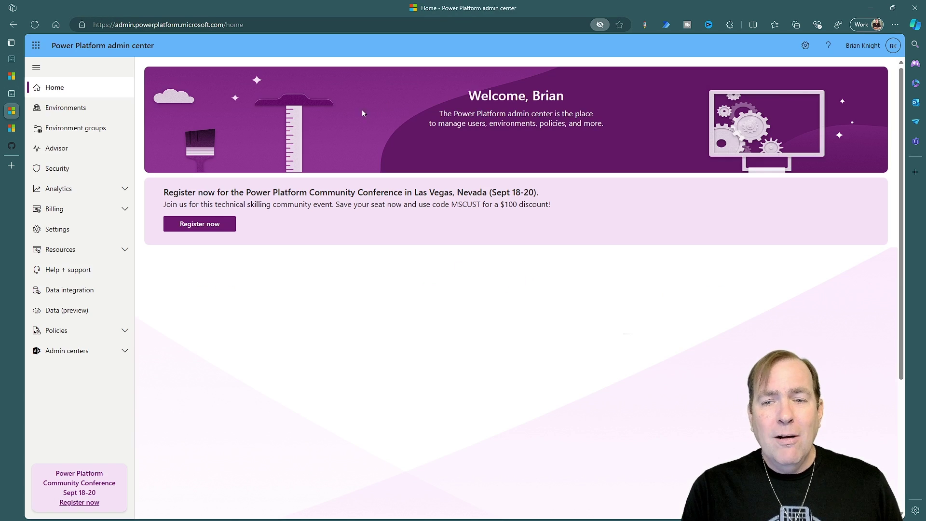
- Show the tenant's environments and filter the list by type to Default
{"action": "left_click", "coordinate": [72, 108]}
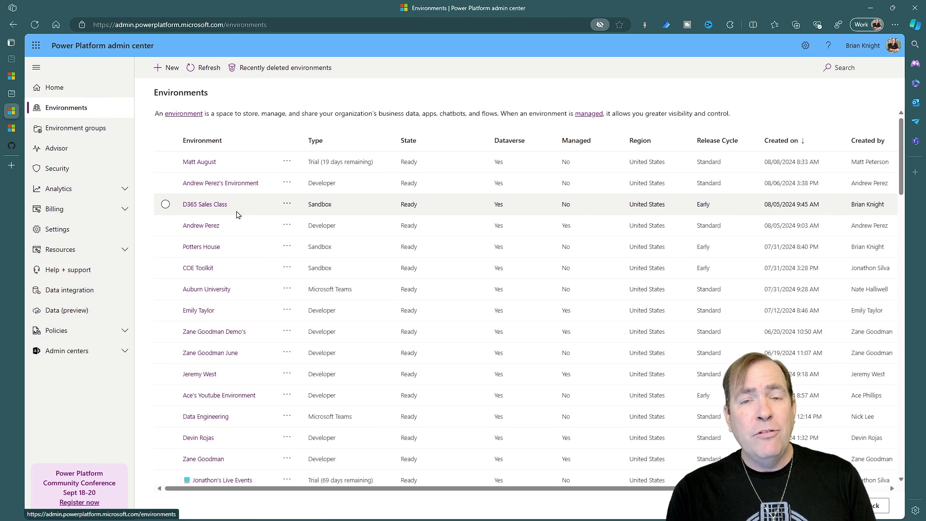
{"action": "scroll", "coordinate": [262, 239], "scroll_direction": "down", "scroll_amount": 20}
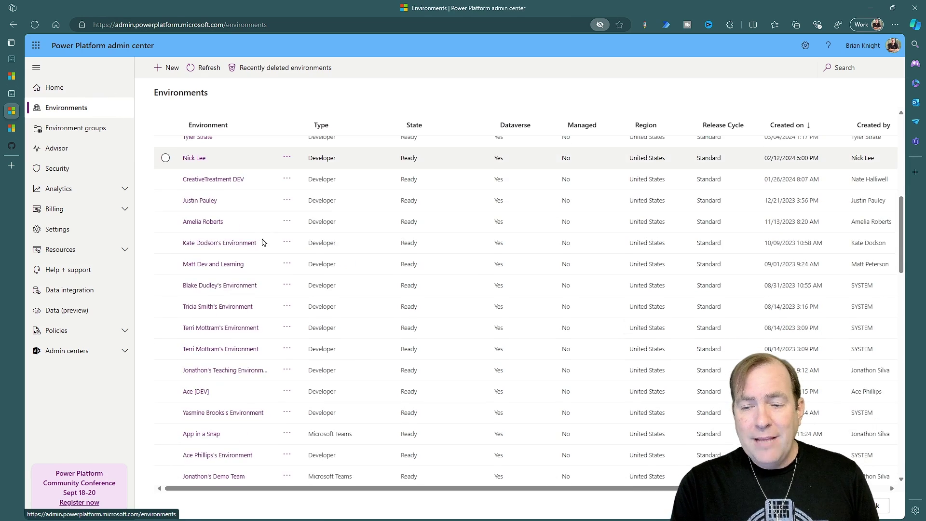
{"action": "scroll", "coordinate": [262, 242], "scroll_direction": "down", "scroll_amount": 6}
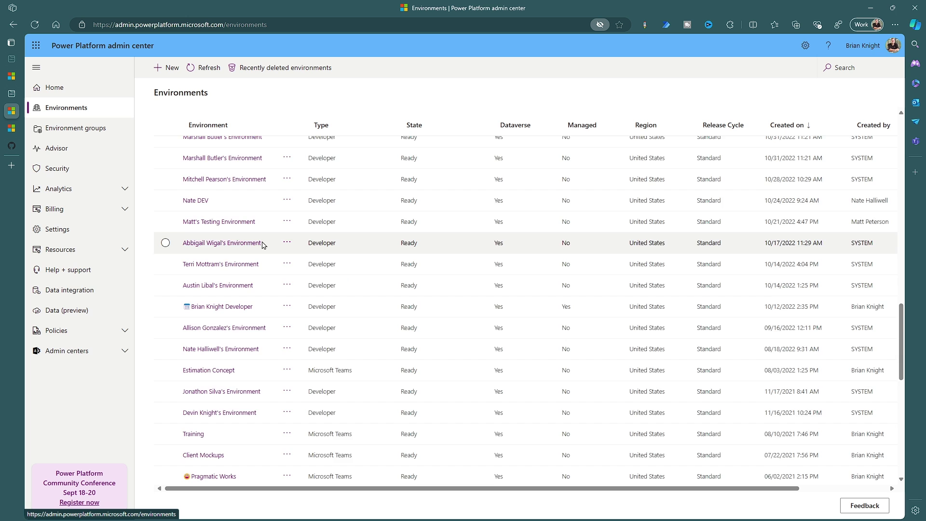
{"action": "left_click", "coordinate": [322, 129]}
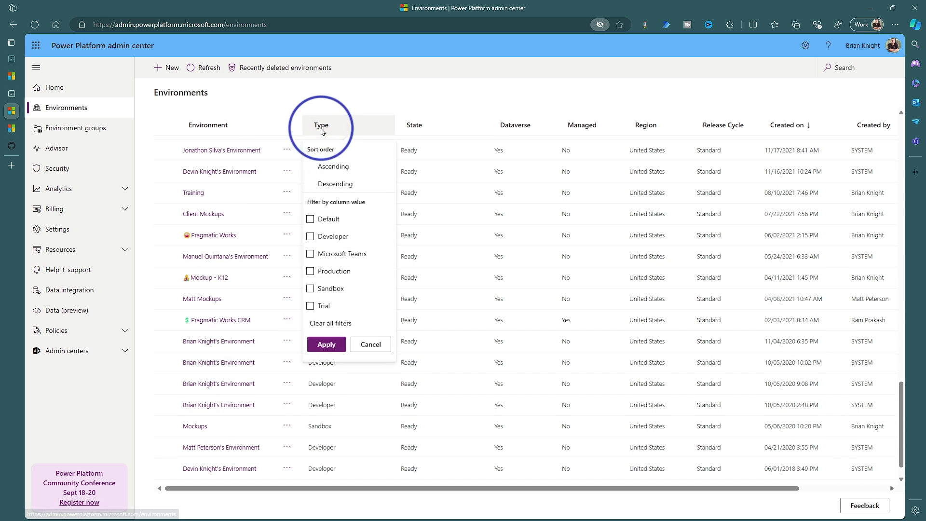
{"action": "left_click", "coordinate": [323, 219]}
{"action": "left_click", "coordinate": [331, 344]}
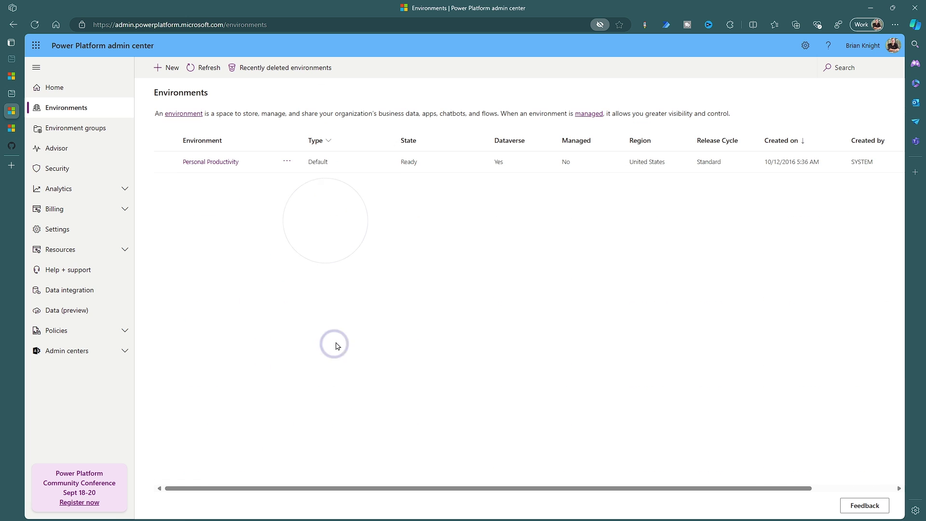
- Open the Personal Productivity environment and start editing its details
{"action": "left_click", "coordinate": [227, 163]}
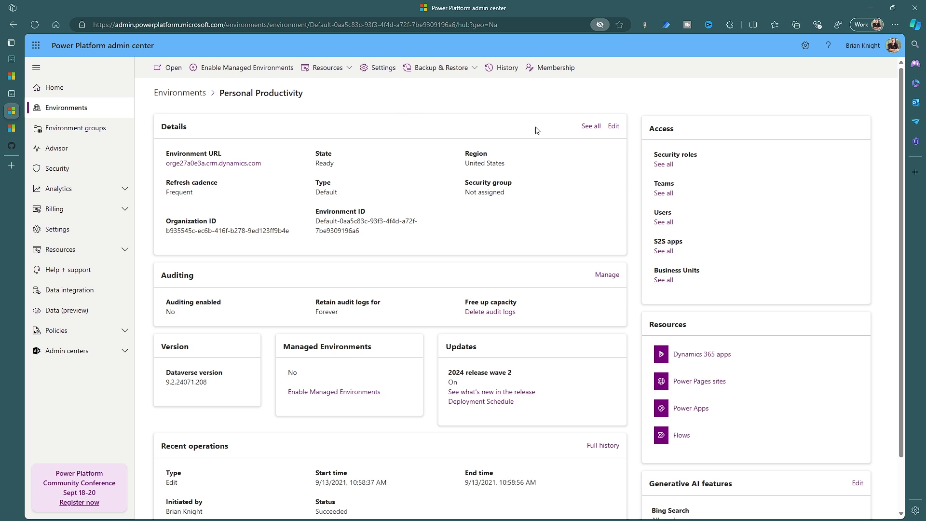
{"action": "left_click", "coordinate": [614, 127]}
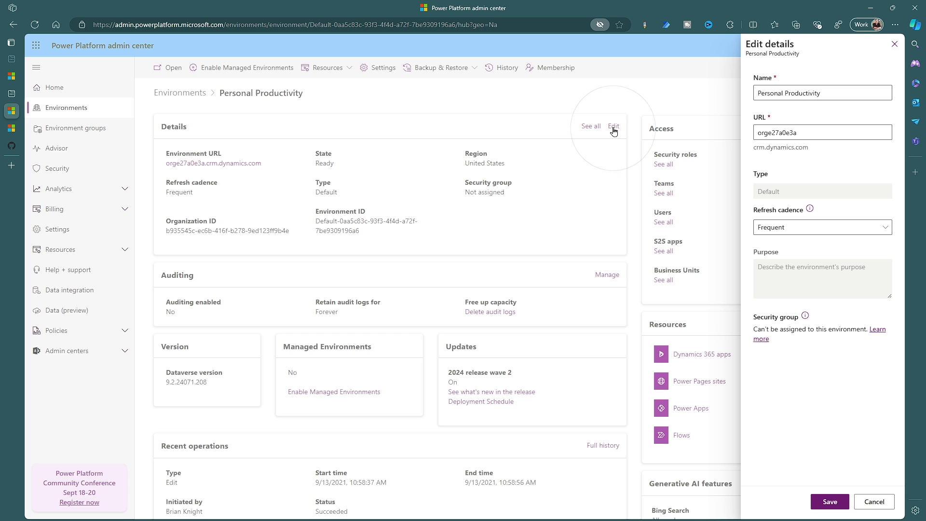
{"action": "left_click", "coordinate": [857, 88]}
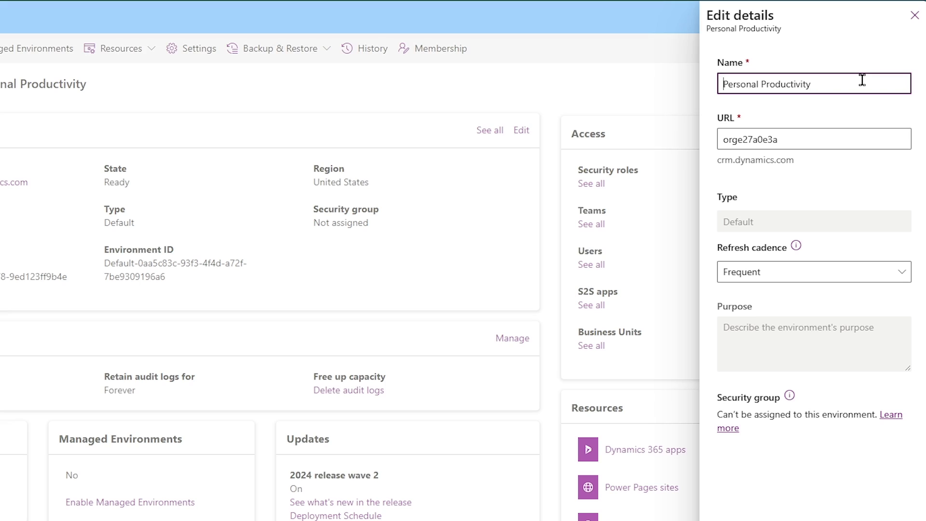
{"action": "type", "text": "Pragmatic Works"}
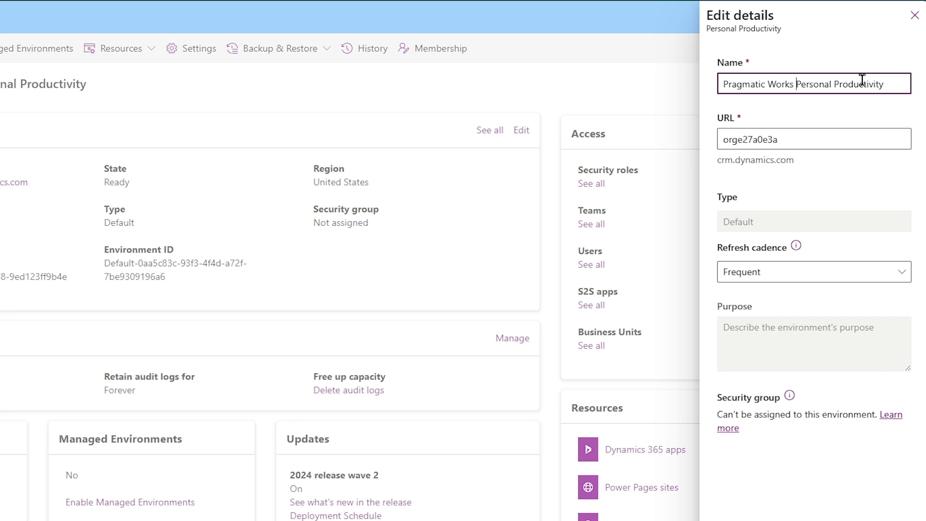
{"action": "key", "text": "shift+Home"}
{"action": "key", "text": "BackSpace"}
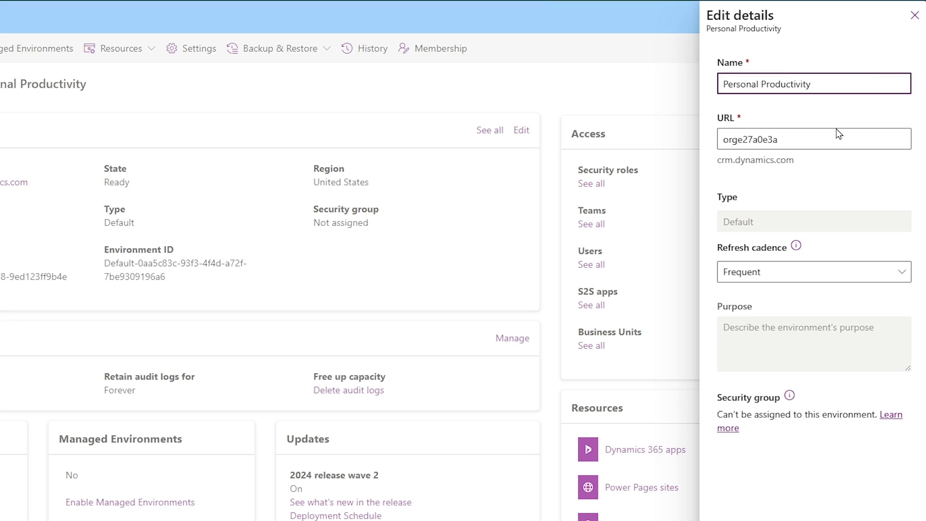
- Set the default environment's URL to pwpersonal and save the edited details
{"action": "left_click_drag", "start_coordinate": [840, 135], "coordinate": [702, 136]}
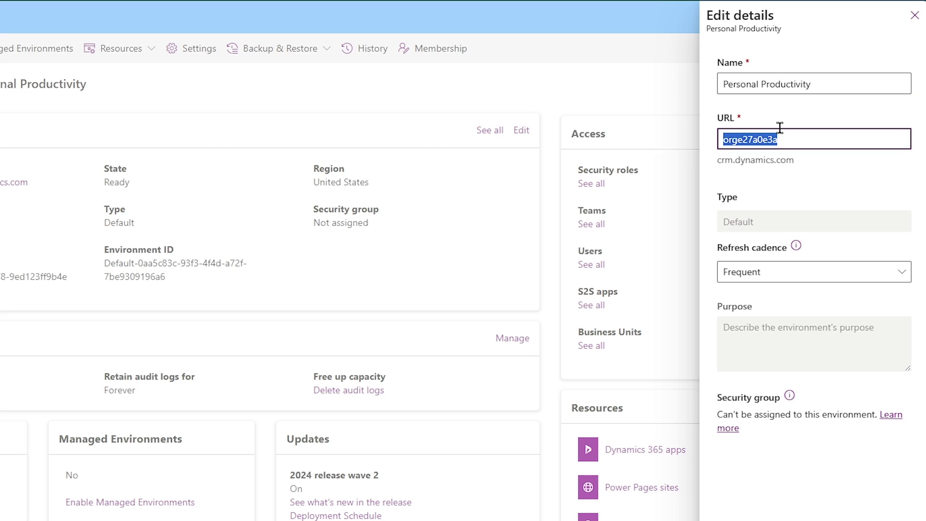
{"action": "key", "text": "BackSpace"}
{"action": "type", "text": "pwpersonal"}
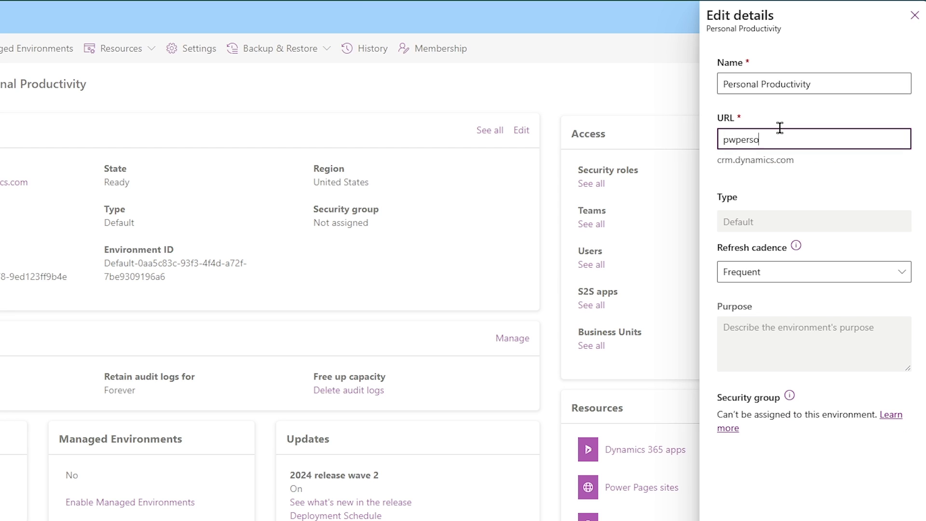
{"action": "type", "text": "productivity"}
{"action": "left_click_drag", "start_coordinate": [778, 140], "coordinate": [822, 140]}
{"action": "key", "text": "BackSpace"}
{"action": "key", "text": "BackSpace"}
{"action": "type", "text": "al"}
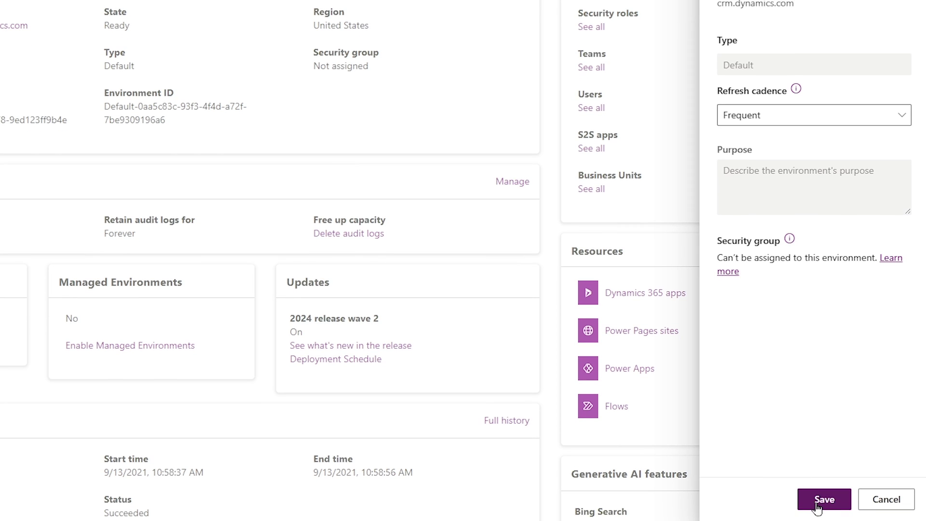
{"action": "left_click", "coordinate": [819, 507]}
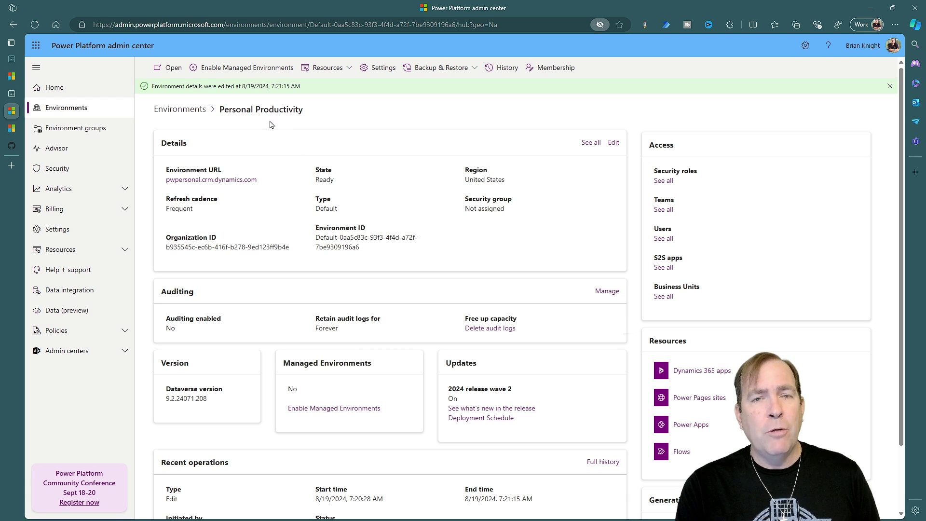
{"action": "left_click_drag", "start_coordinate": [316, 112], "coordinate": [220, 115]}
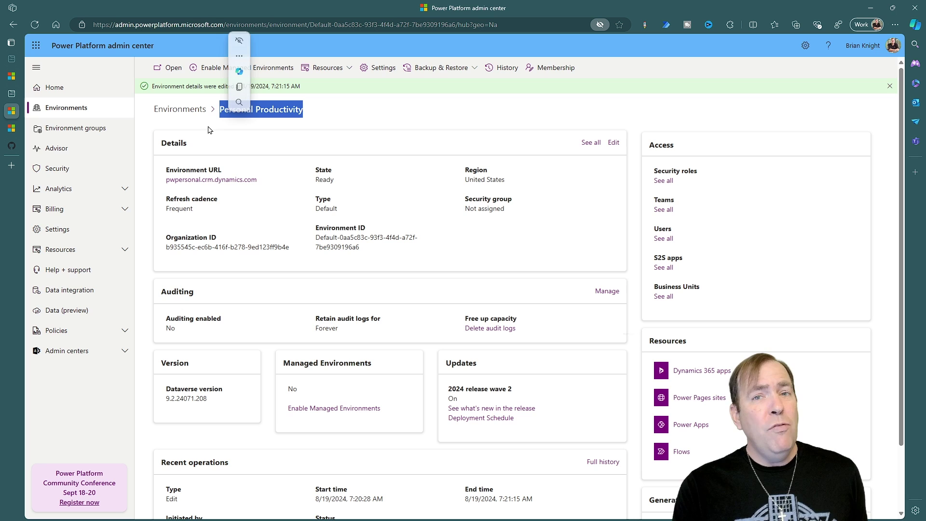
{"action": "left_click", "coordinate": [95, 217]}
{"action": "left_click", "coordinate": [85, 231]}
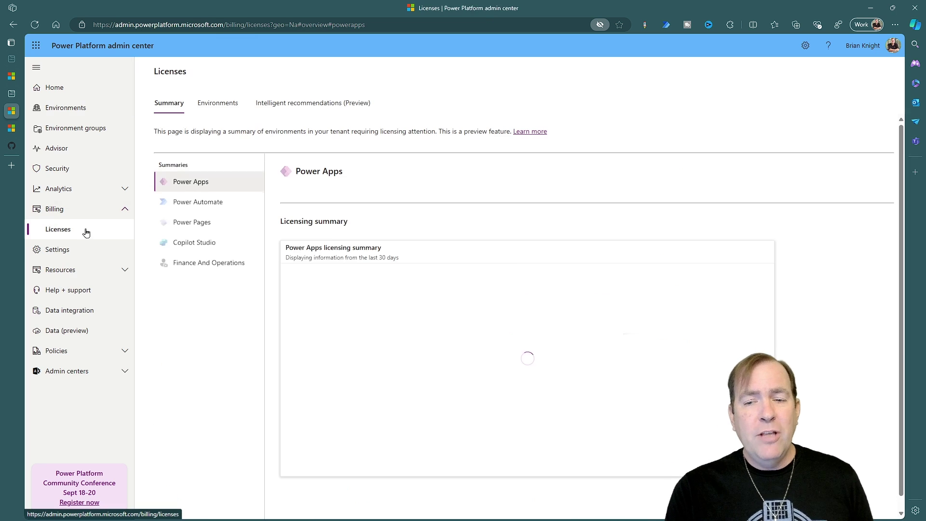
- Review in the tenant settings who can create production environments, including the explanation of the specific admins option
{"action": "left_click", "coordinate": [71, 251]}
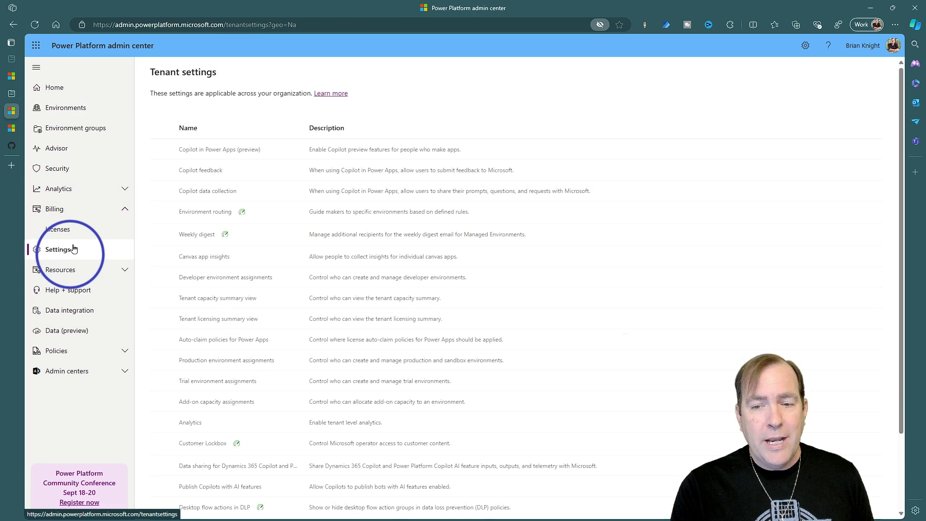
{"action": "double_click", "coordinate": [238, 361]}
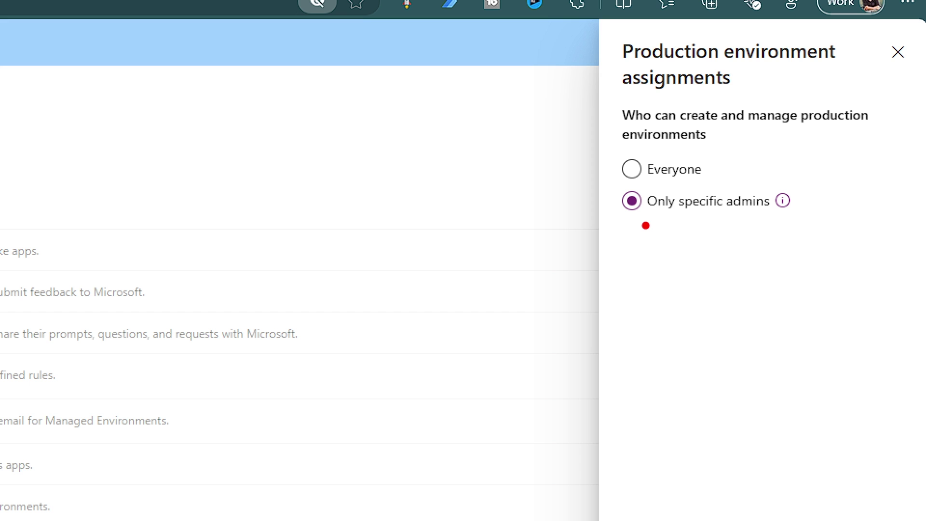
{"action": "left_click_drag", "start_coordinate": [646, 226], "coordinate": [775, 221]}
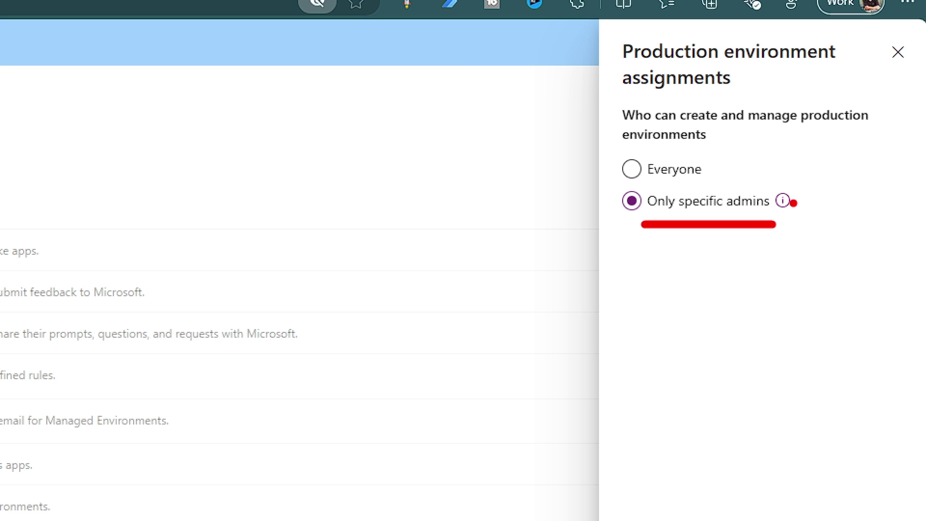
{"action": "left_click", "coordinate": [782, 203]}
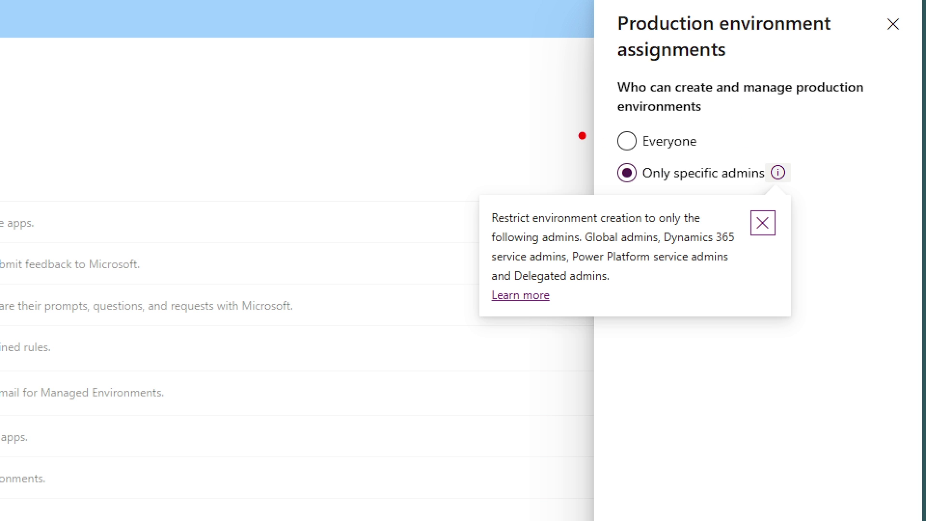
{"action": "left_click", "coordinate": [803, 187]}
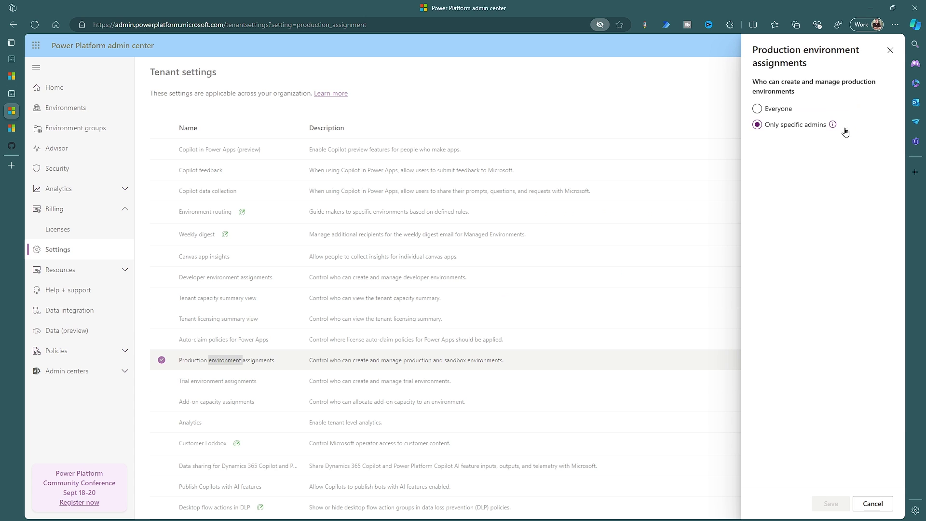
{"action": "key", "text": "Escape"}
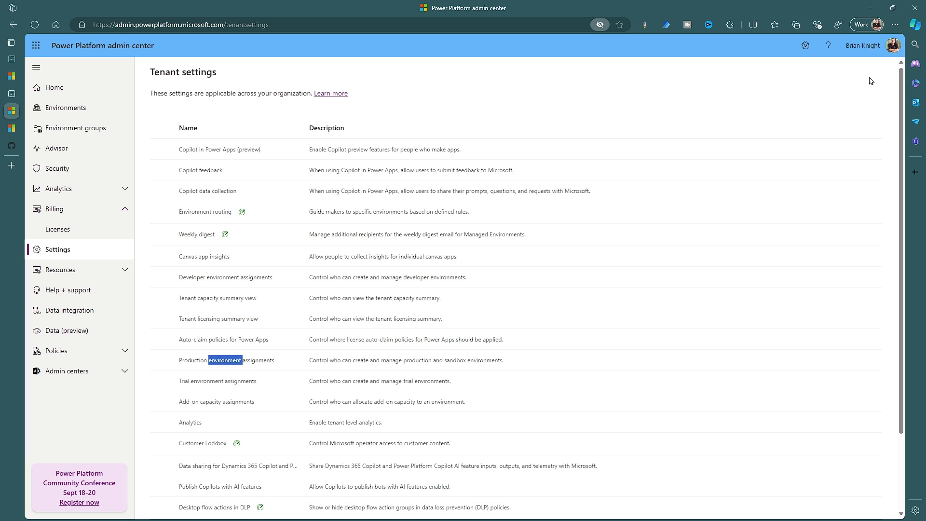
- Review who can create and manage trial environments and developer environments, leaving both settings as they are
{"action": "left_click", "coordinate": [220, 381]}
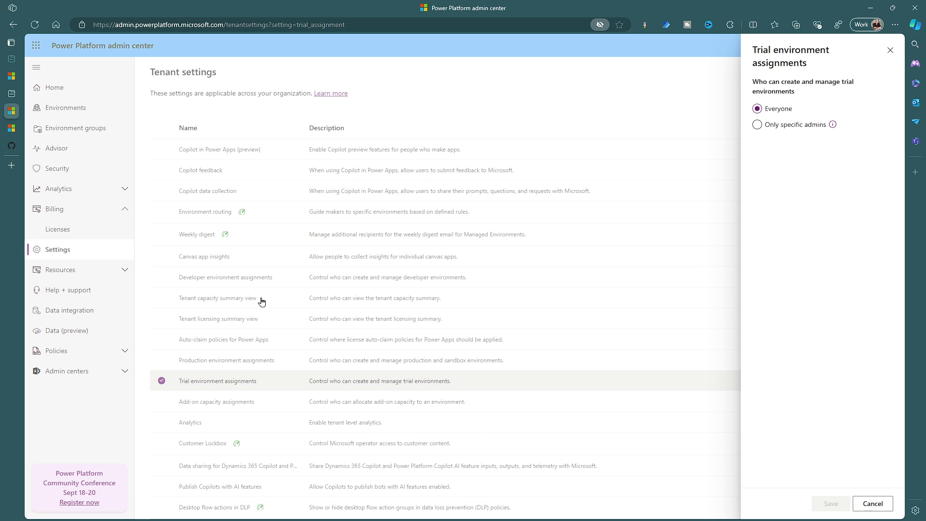
{"action": "left_click", "coordinate": [256, 280]}
{"action": "left_click", "coordinate": [257, 280]}
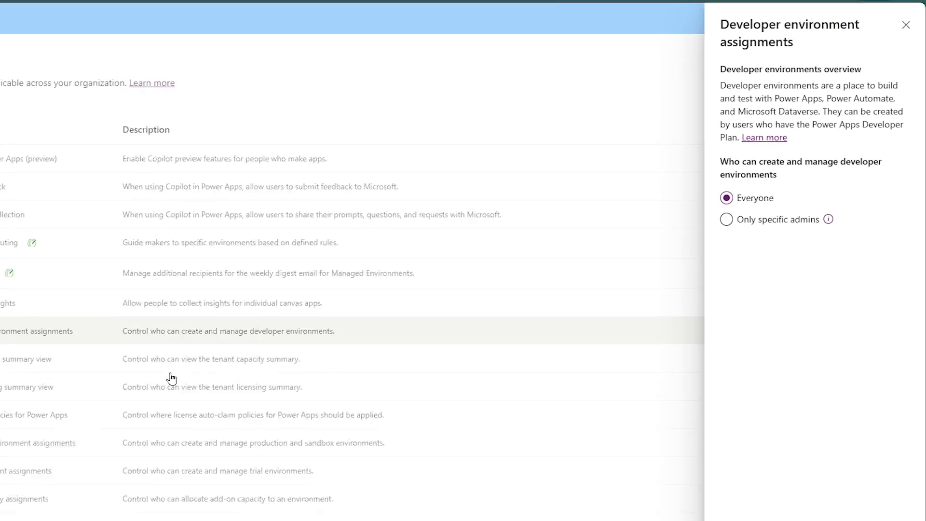
{"action": "left_click", "coordinate": [874, 506]}
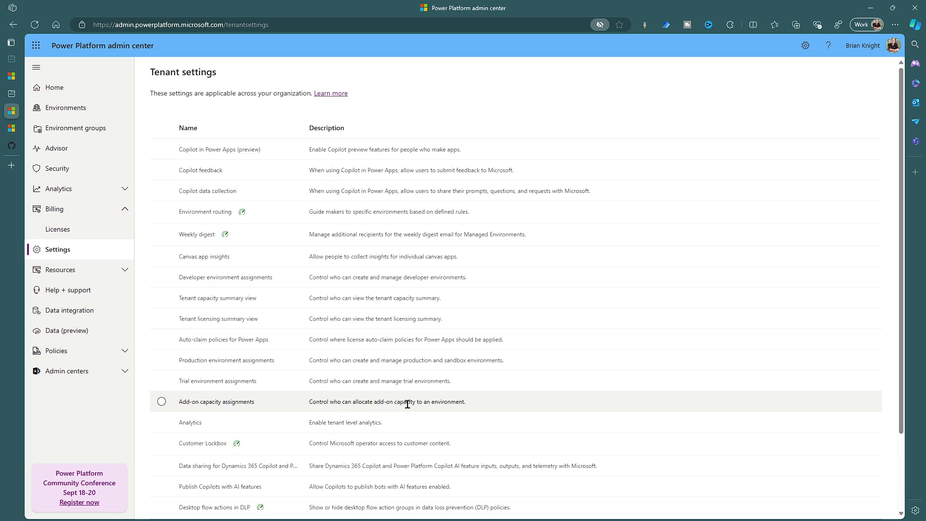
- Open the tenant-level Analytics setting
{"action": "scroll", "coordinate": [406, 400], "scroll_direction": "down", "scroll_amount": 2}
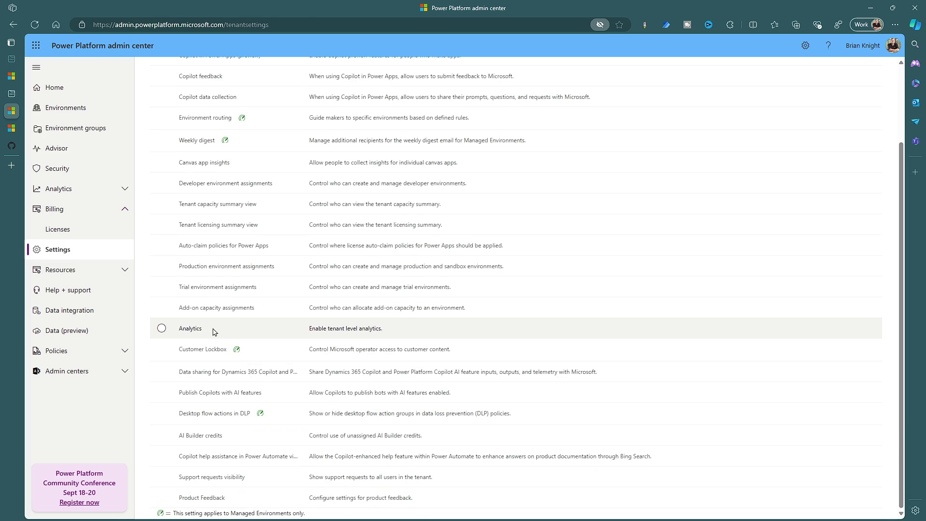
{"action": "left_click", "coordinate": [214, 331]}
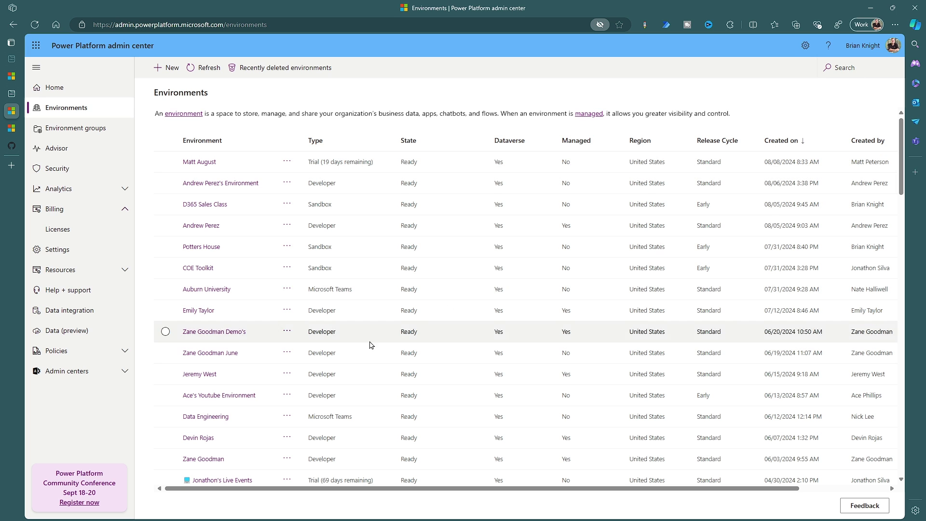
- Search the environments for "production" and open the Pragmatic Works CRM environment
{"action": "left_click", "coordinate": [877, 67]}
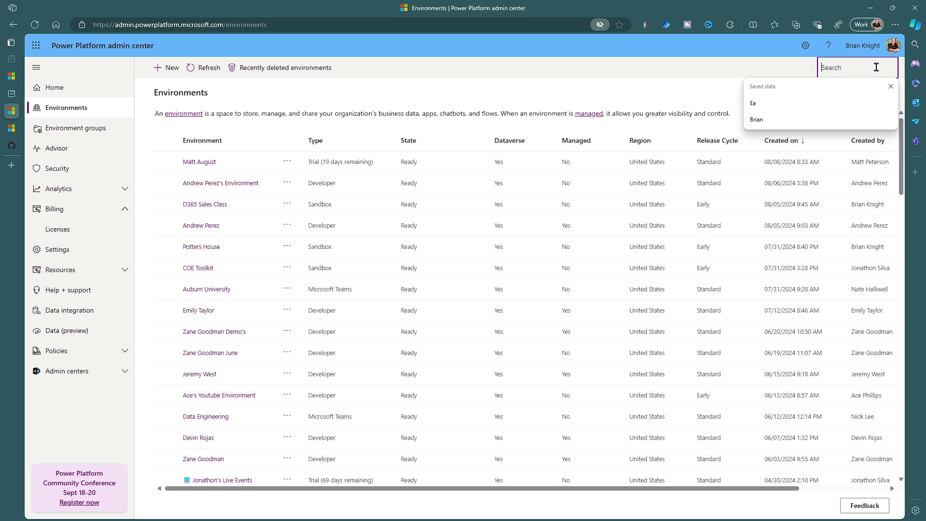
{"action": "type", "text": "production"}
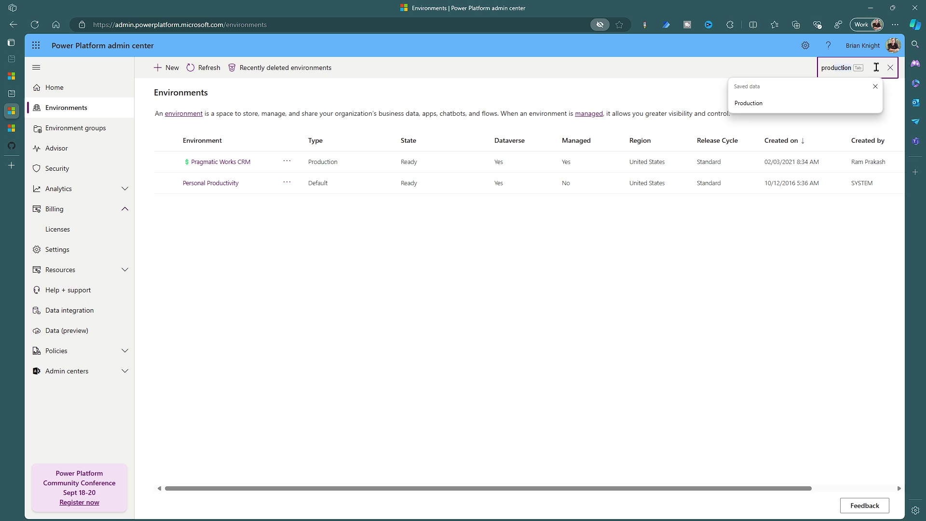
{"action": "left_click", "coordinate": [215, 165]}
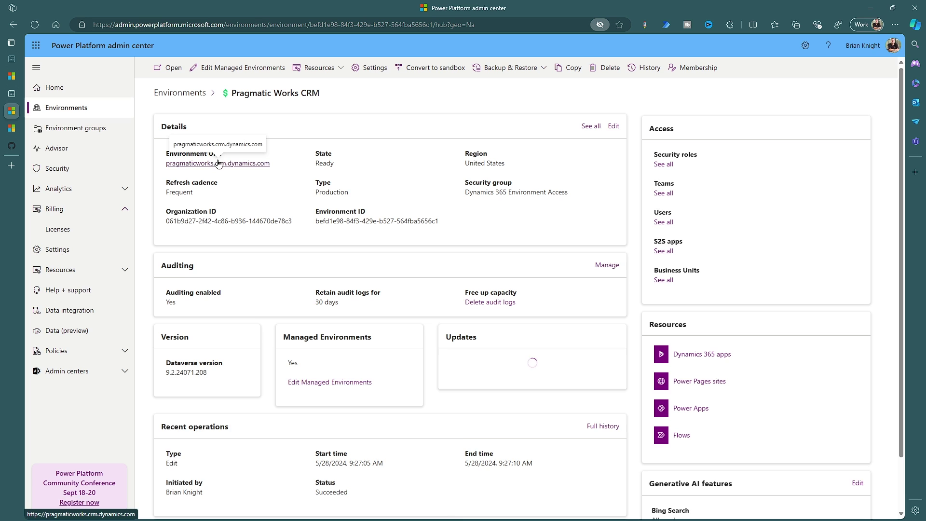
- Open the Product Features settings of the Pragmatic Works CRM environment and review the Copilot, AI, embedded content and hosted RPA options
{"action": "left_click", "coordinate": [379, 67]}
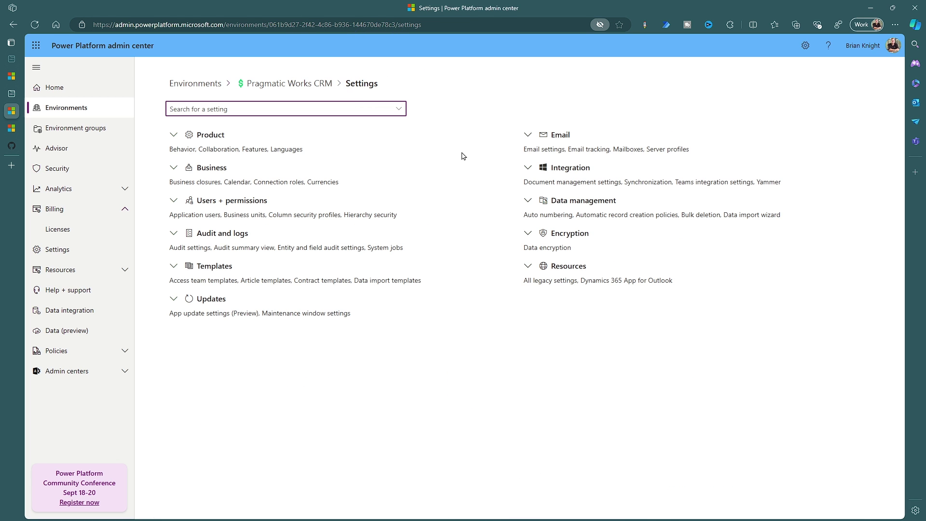
{"action": "left_click", "coordinate": [198, 134]}
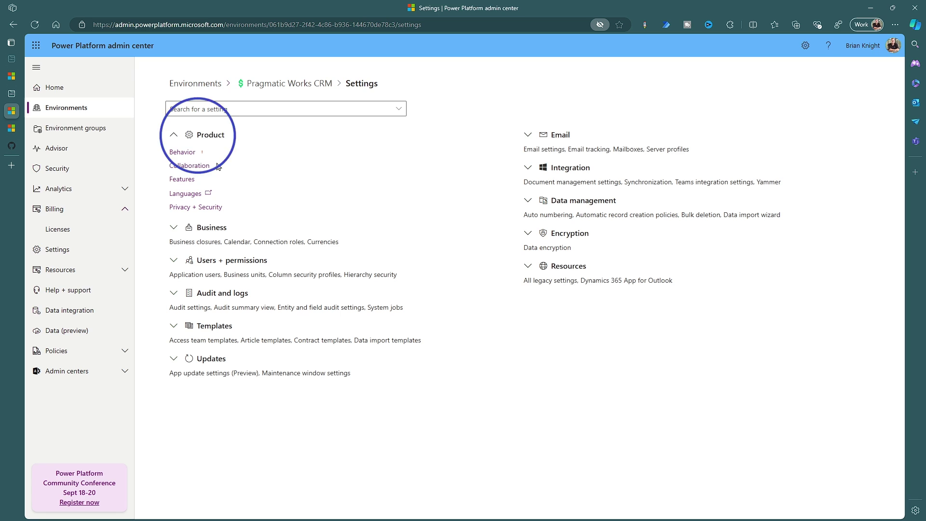
{"action": "left_click", "coordinate": [191, 183]}
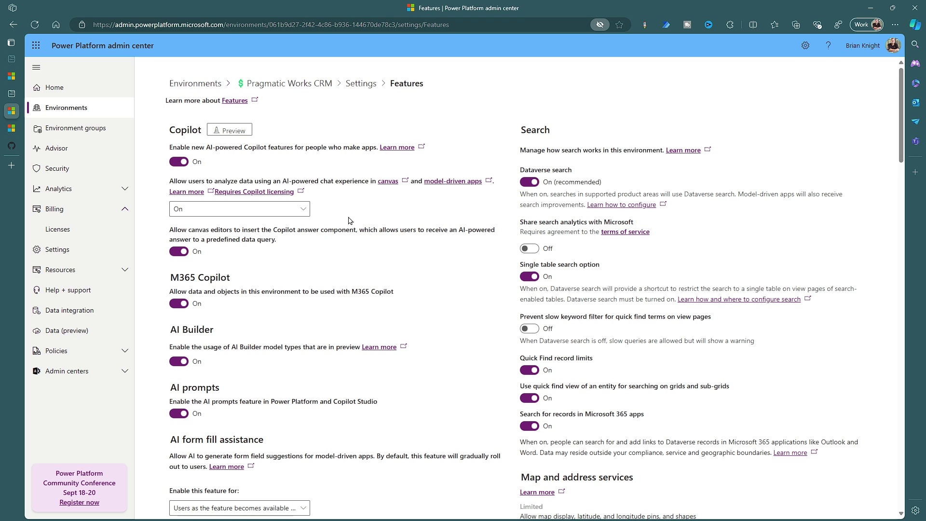
{"action": "scroll", "coordinate": [395, 235], "scroll_direction": "down", "scroll_amount": 5}
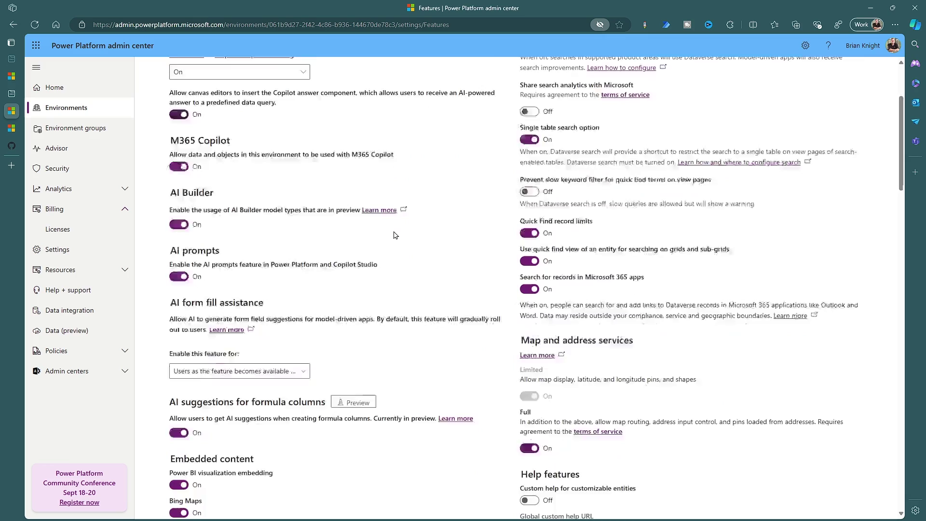
{"action": "scroll", "coordinate": [394, 235], "scroll_direction": "down", "scroll_amount": 5}
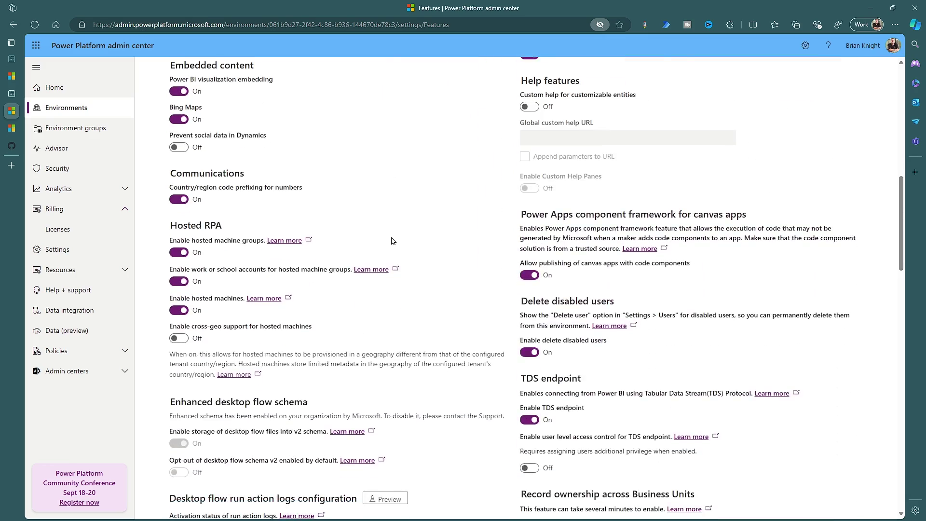
{"action": "scroll", "coordinate": [394, 239], "scroll_direction": "up", "scroll_amount": 3}
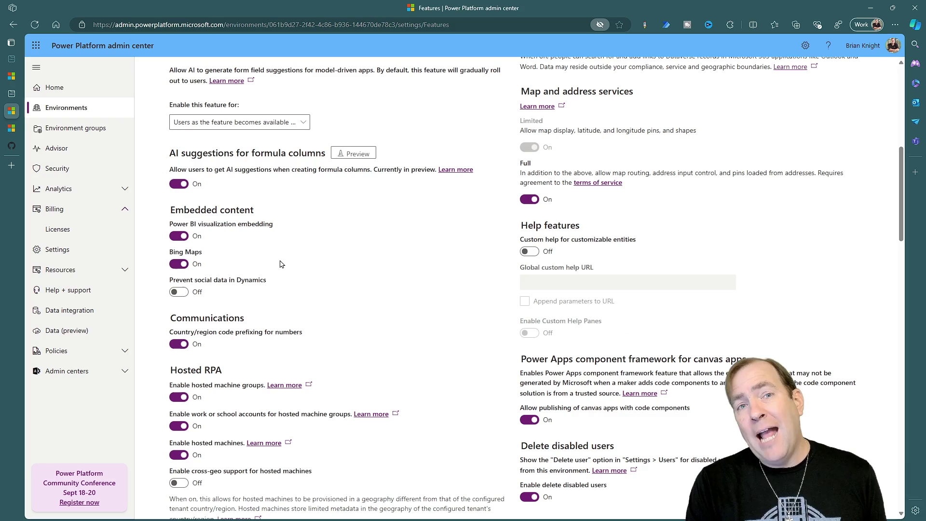
- Review the desktop flow, grid, advanced find and Dataverse solution feature settings, down to the option that blocks unmanaged customizations
{"action": "scroll", "coordinate": [283, 262], "scroll_direction": "down", "scroll_amount": 10}
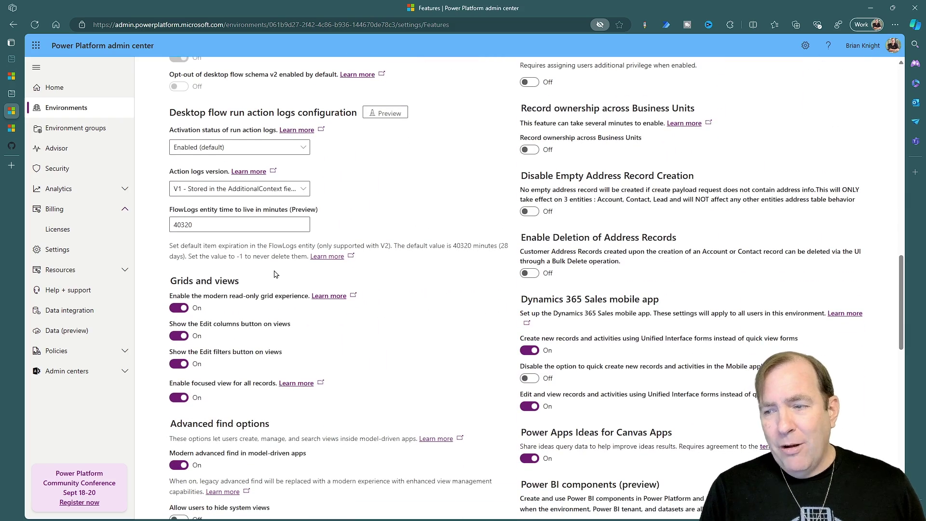
{"action": "scroll", "coordinate": [275, 274], "scroll_direction": "down", "scroll_amount": 6}
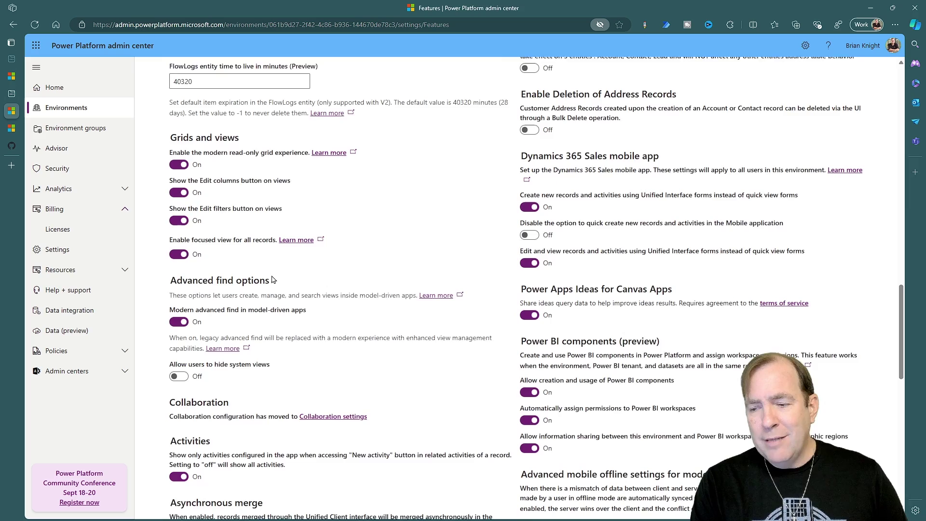
{"action": "scroll", "coordinate": [268, 284], "scroll_direction": "down", "scroll_amount": 4}
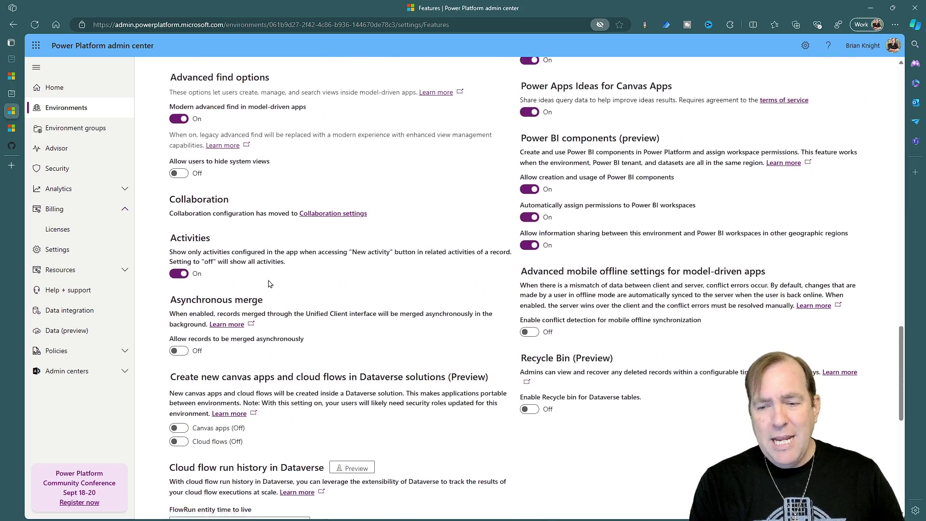
{"action": "scroll", "coordinate": [268, 286], "scroll_direction": "down", "scroll_amount": 2}
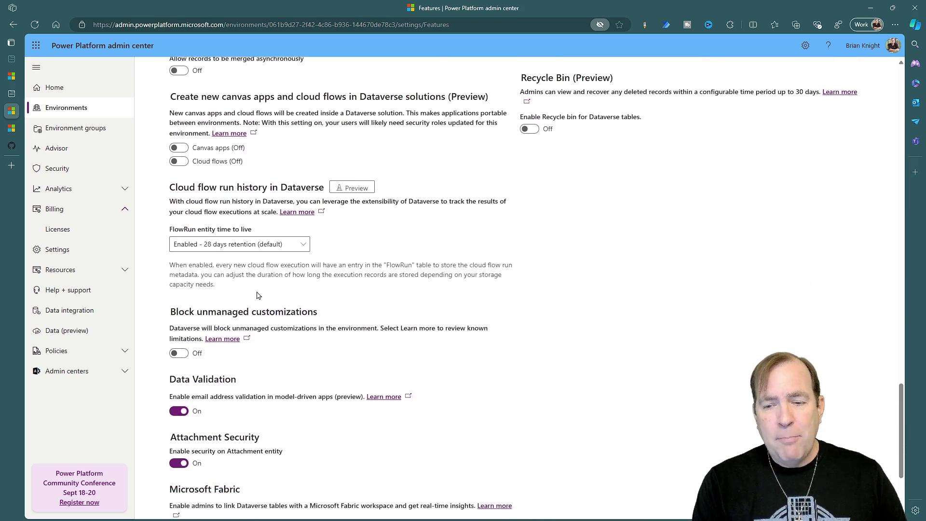
{"action": "scroll", "coordinate": [257, 295], "scroll_direction": "down", "scroll_amount": 1}
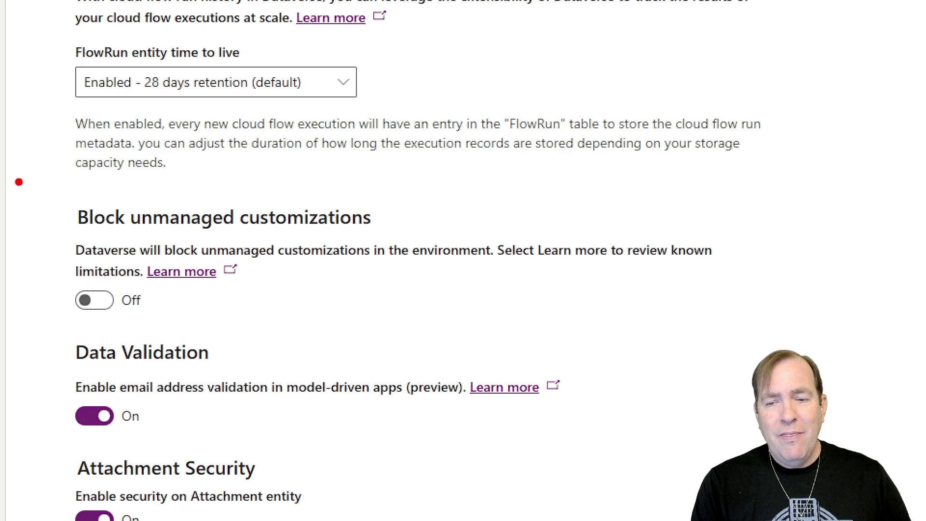
{"action": "mouse_move", "coordinate": [34, 180]}
{"action": "left_mouse_down"}
{"action": "mouse_move", "coordinate": [469, 331]}
{"action": "mouse_move", "coordinate": [814, 376]}
{"action": "mouse_move", "coordinate": [819, 364]}
{"action": "left_mouse_up"}
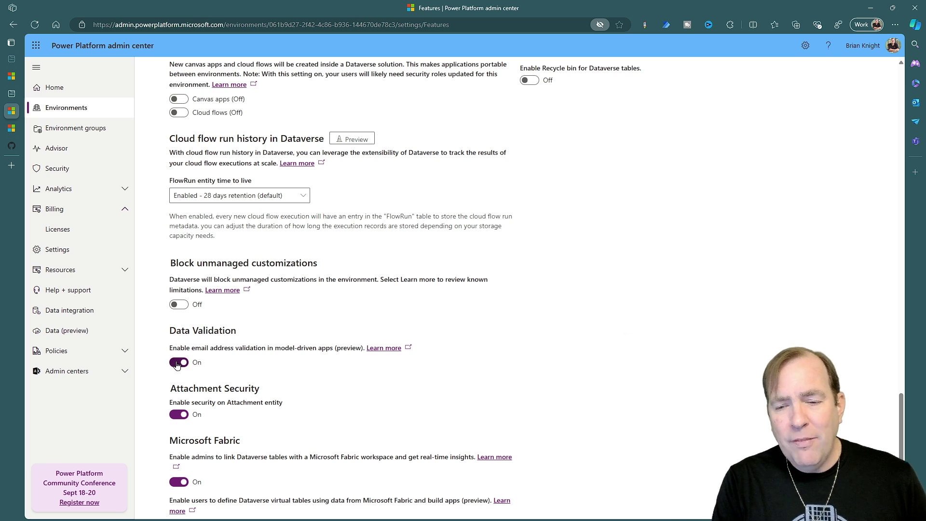
- Look back over the environment's feature settings, from data validation up to the AI options
{"action": "scroll", "coordinate": [178, 364], "scroll_direction": "up", "scroll_amount": 1}
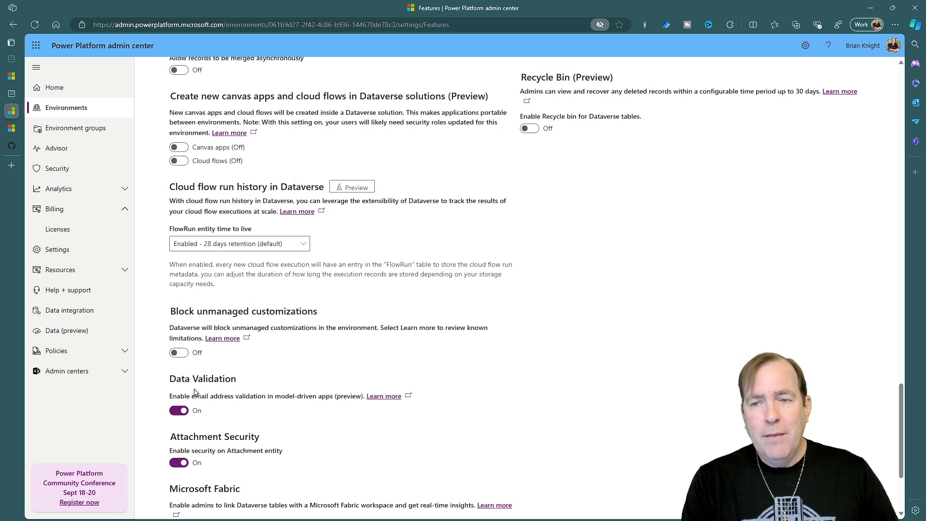
{"action": "scroll", "coordinate": [223, 398], "scroll_direction": "up", "scroll_amount": 4}
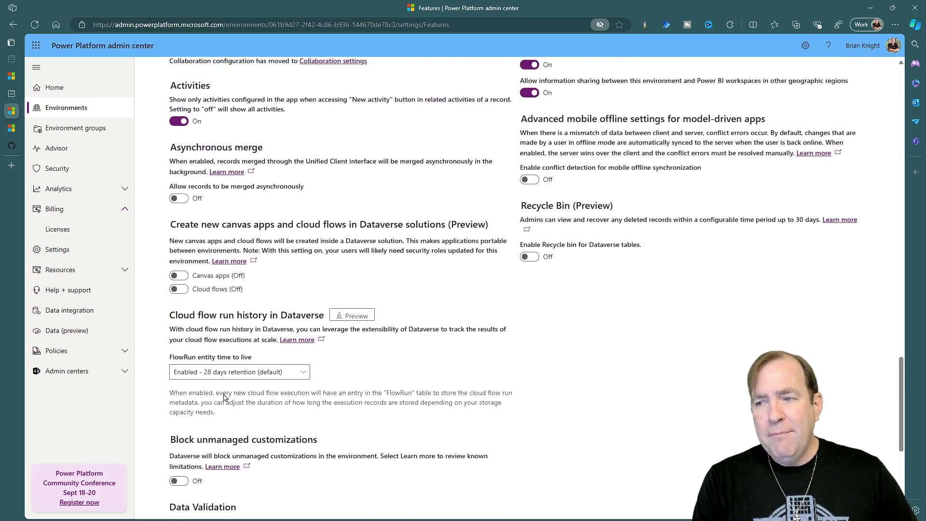
{"action": "scroll", "coordinate": [285, 398], "scroll_direction": "up", "scroll_amount": 3}
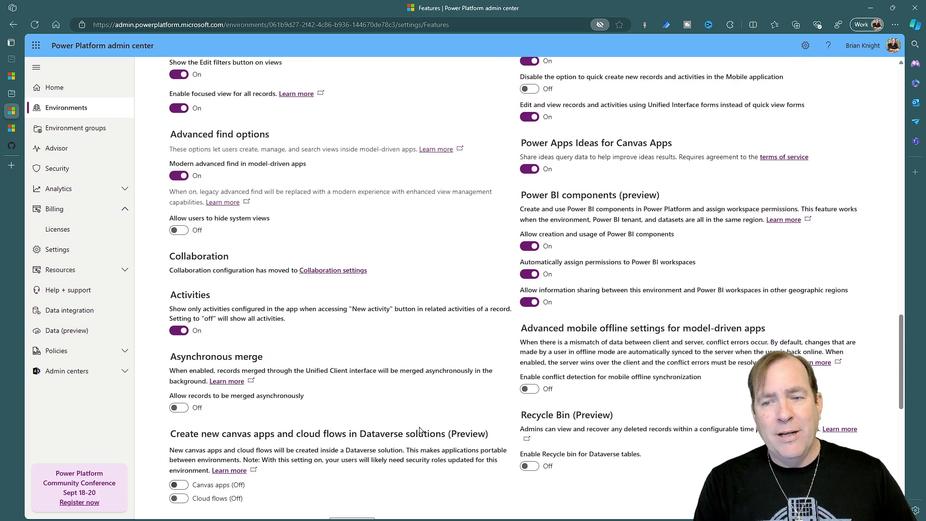
{"action": "scroll", "coordinate": [569, 318], "scroll_direction": "up", "scroll_amount": 7}
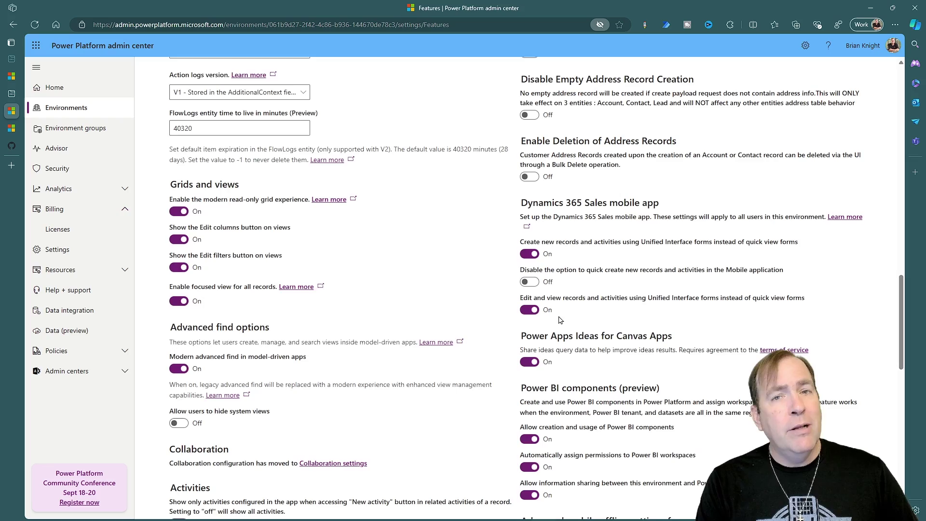
{"action": "scroll", "coordinate": [554, 316], "scroll_direction": "up", "scroll_amount": 10}
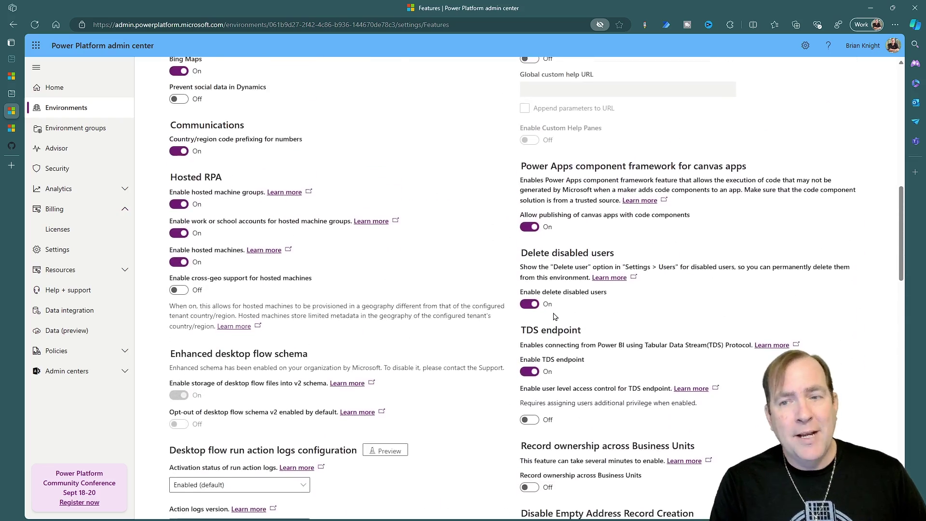
{"action": "scroll", "coordinate": [553, 317], "scroll_direction": "up", "scroll_amount": 3}
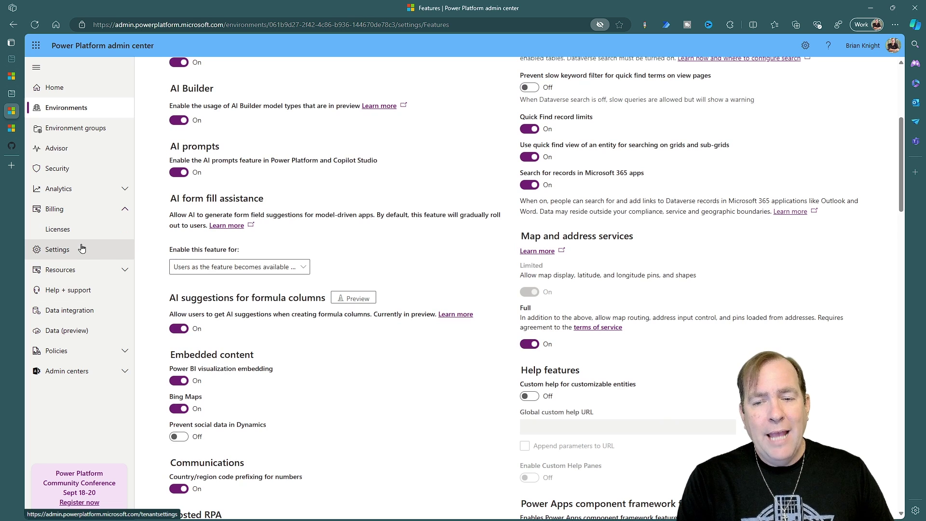
- Switch to the CoE Starter Kit August 2024 release page on GitHub and read its setup instructions and change log
{"action": "left_click", "coordinate": [11, 145]}
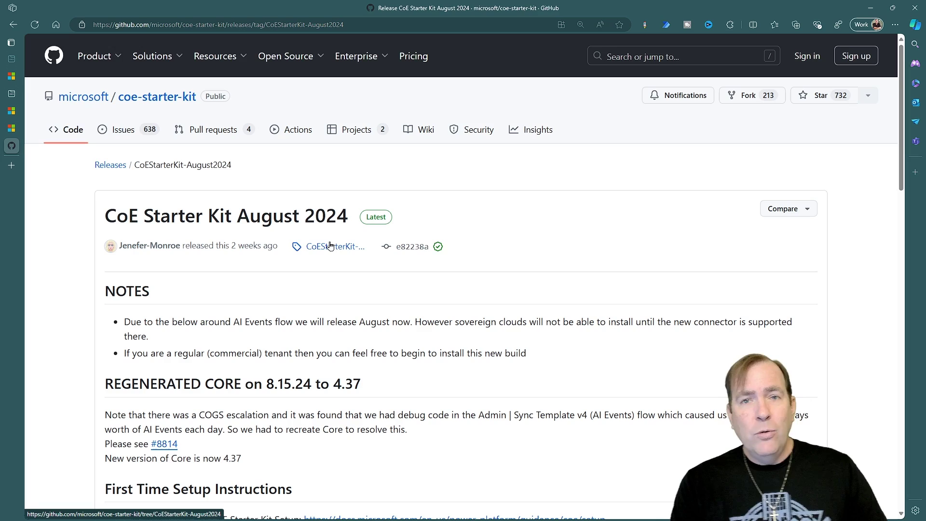
{"action": "scroll", "coordinate": [328, 250], "scroll_direction": "down", "scroll_amount": 9}
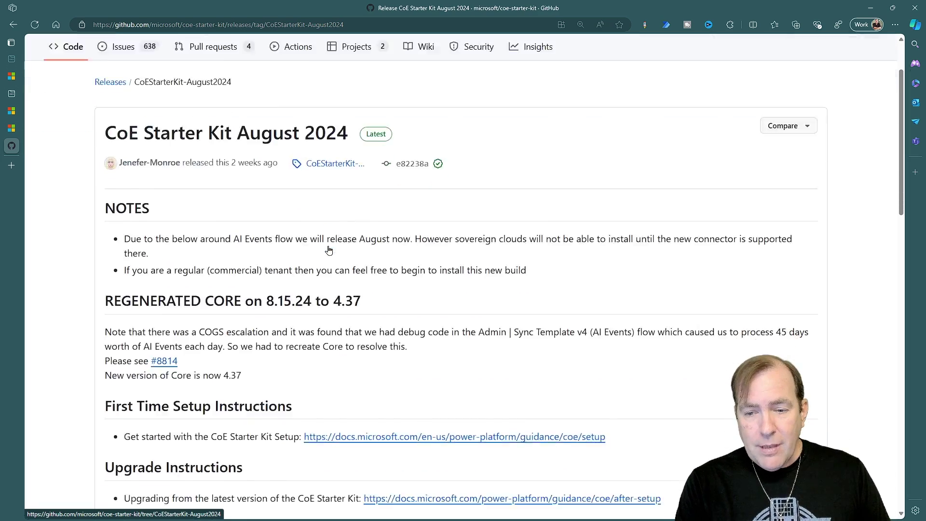
{"action": "scroll", "coordinate": [325, 263], "scroll_direction": "down", "scroll_amount": 2}
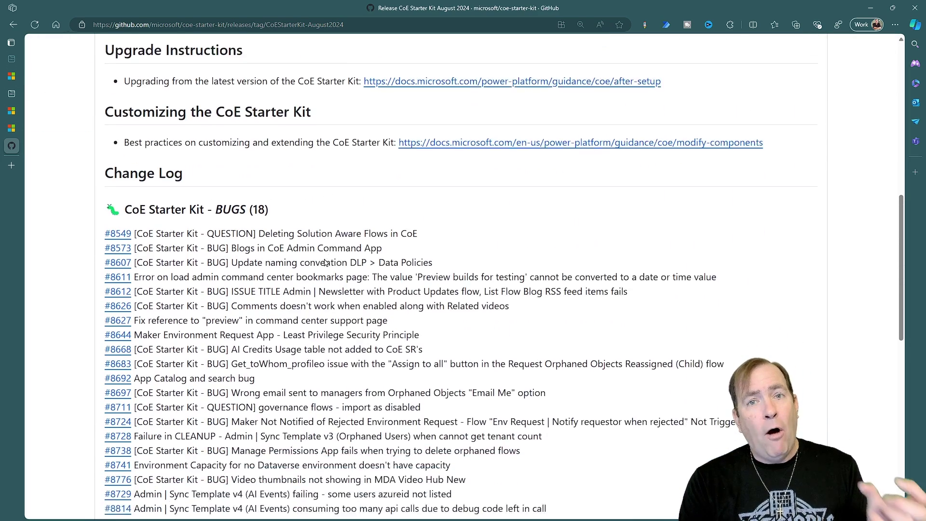
{"action": "scroll", "coordinate": [324, 259], "scroll_direction": "down", "scroll_amount": 7}
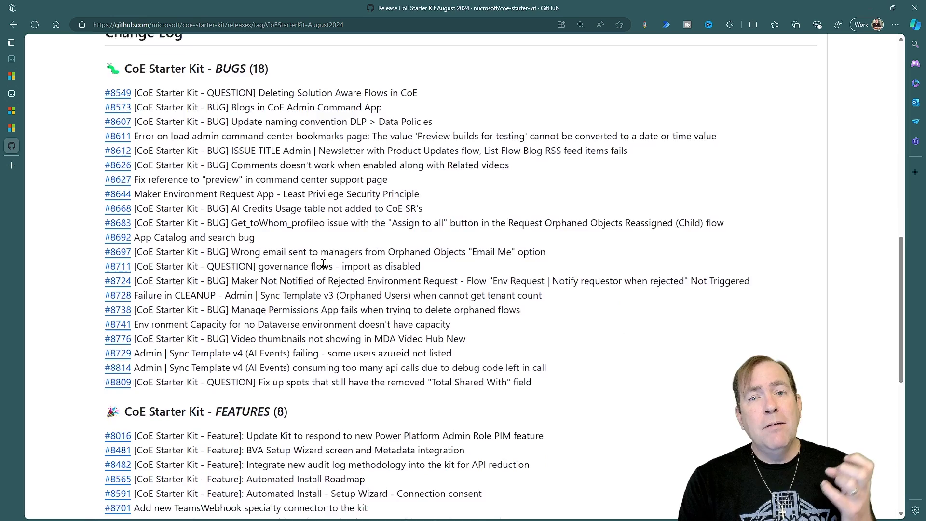
{"action": "scroll", "coordinate": [323, 265], "scroll_direction": "down", "scroll_amount": 4}
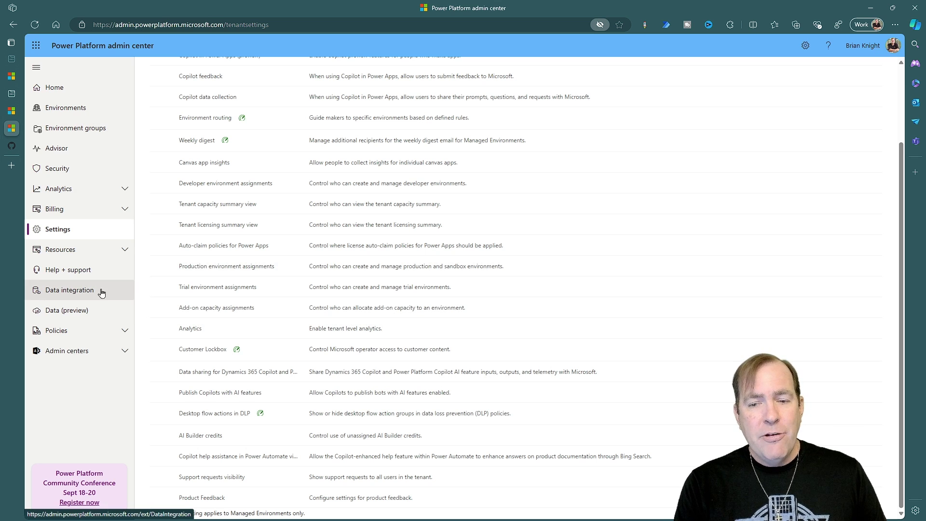
- Open the tenant's data policies in the Power Platform admin center and view the available Analytics sections
{"action": "left_click", "coordinate": [99, 330]}
{"action": "left_click", "coordinate": [96, 352]}
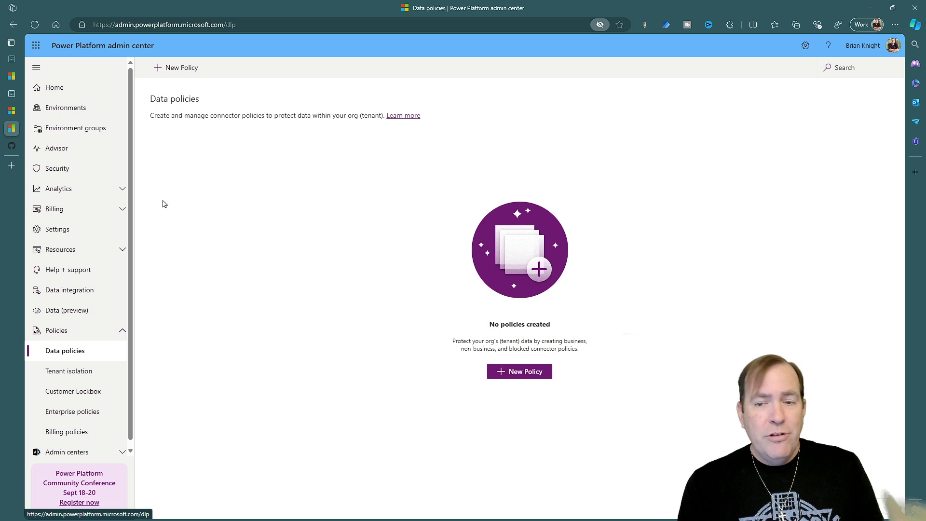
{"action": "left_click", "coordinate": [102, 190]}
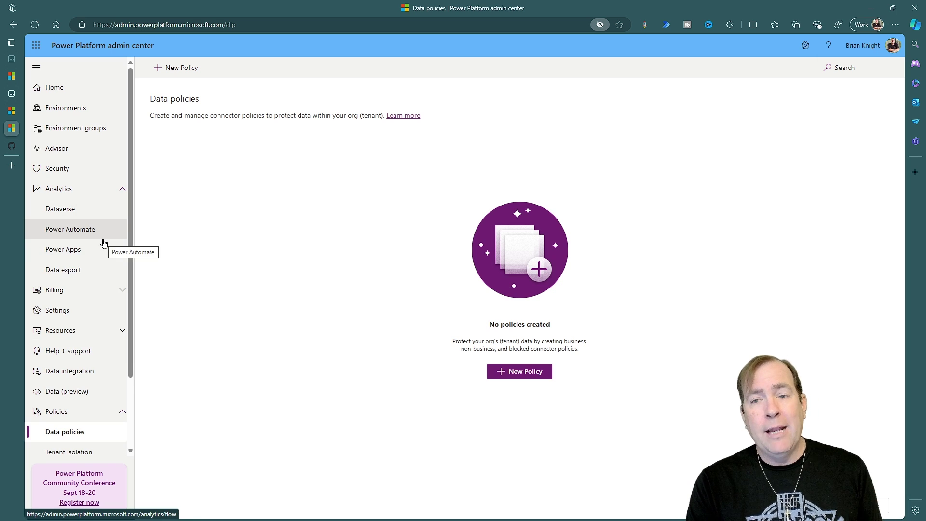
- Start a new data policy named "Delete Me" and proceed to assigning its prebuilt connectors
{"action": "left_click", "coordinate": [504, 371]}
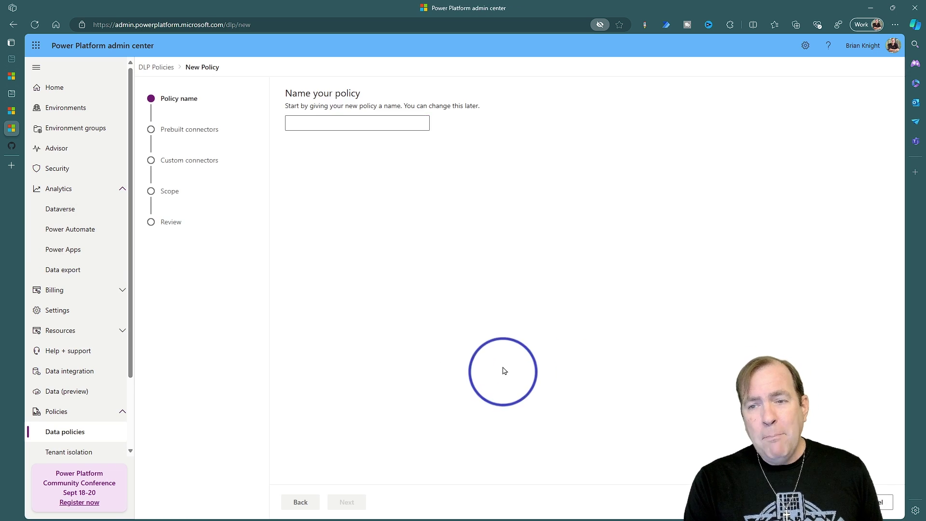
{"action": "left_click", "coordinate": [369, 125]}
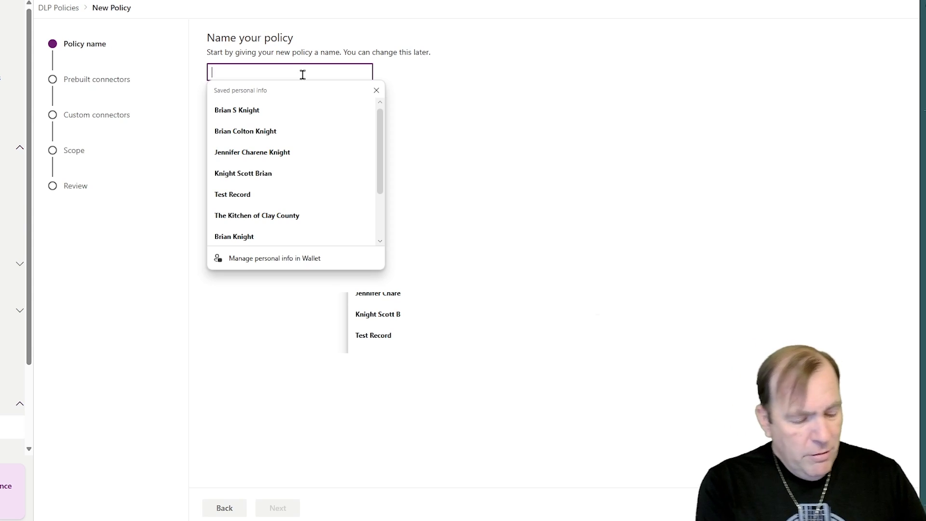
{"action": "type", "text": "D"}
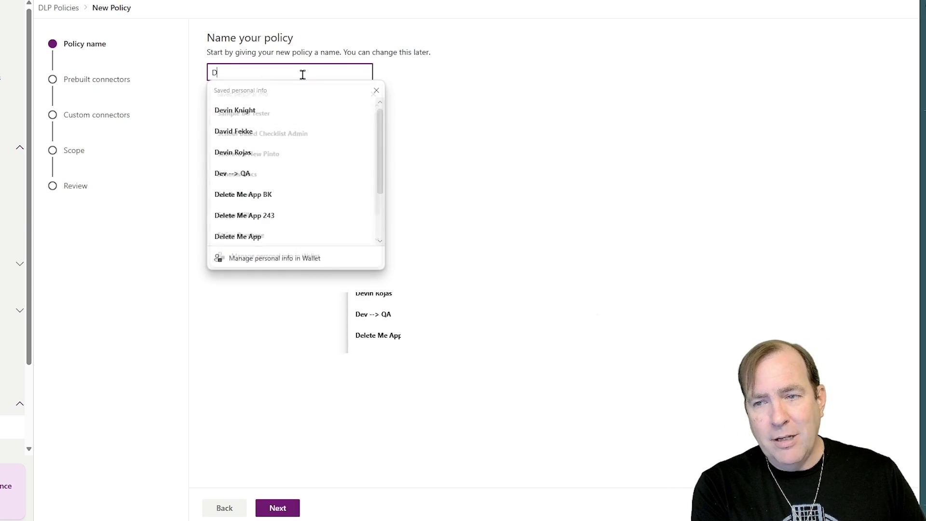
{"action": "type", "text": "elete Me"}
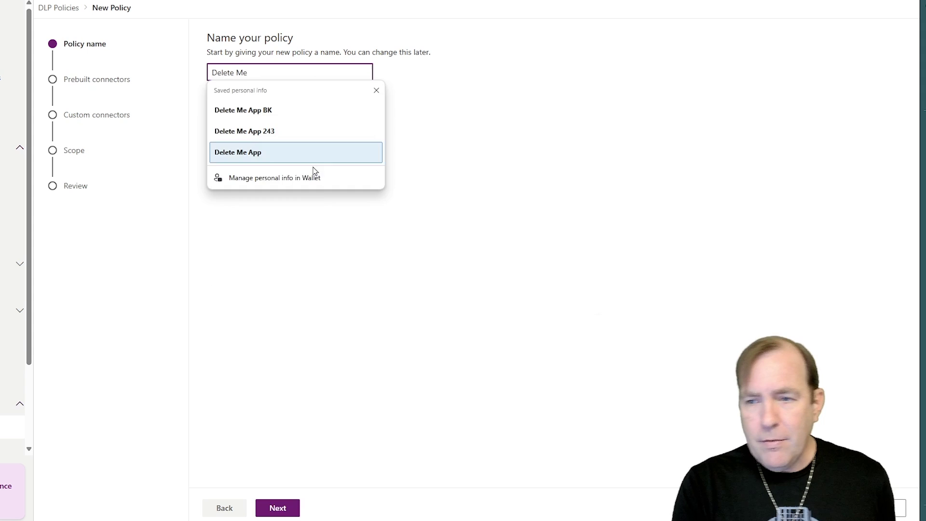
{"action": "left_click", "coordinate": [308, 428]}
{"action": "left_click", "coordinate": [271, 507]}
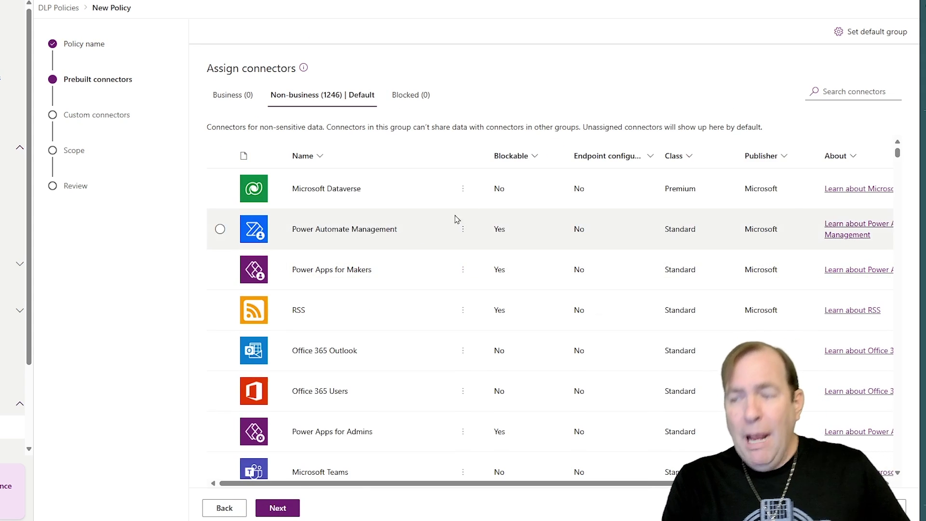
- Filter the non-business connectors to those with Blockable set to Yes and block all of them
{"action": "left_click", "coordinate": [532, 155]}
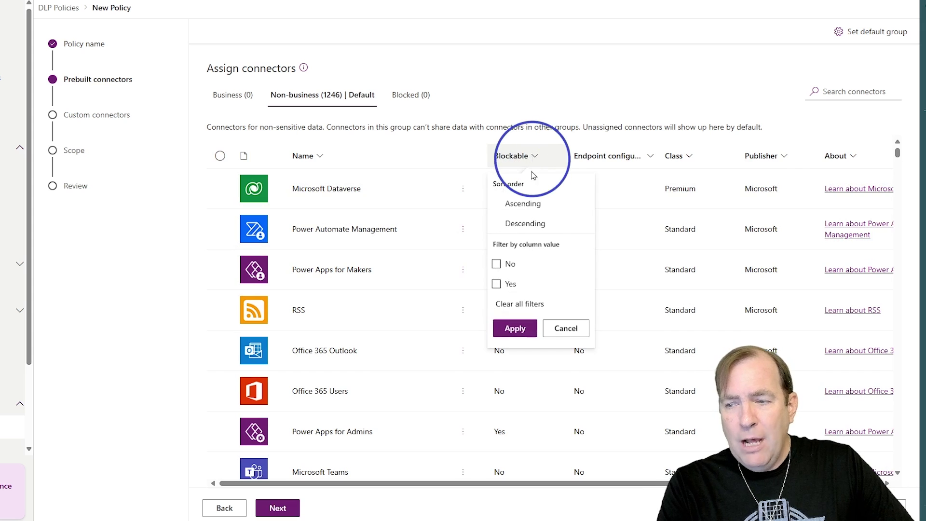
{"action": "left_click", "coordinate": [513, 284]}
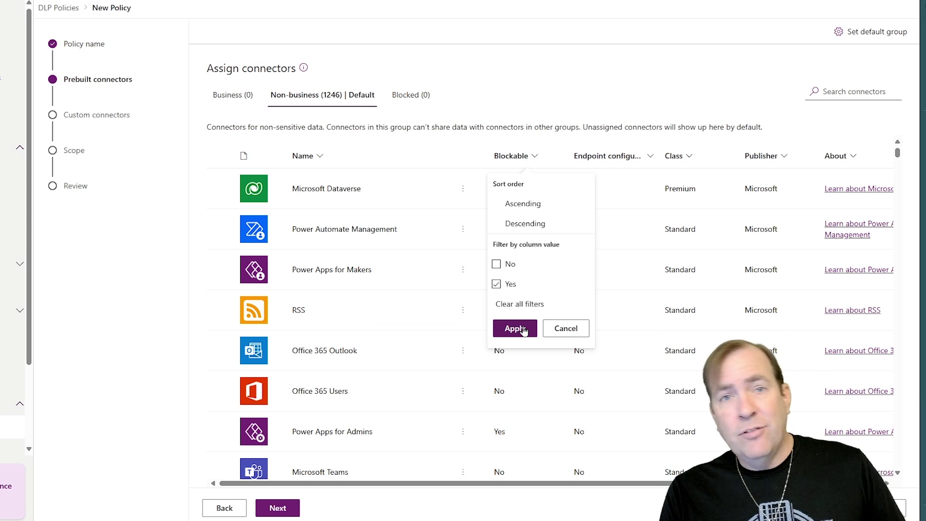
{"action": "left_click", "coordinate": [514, 329]}
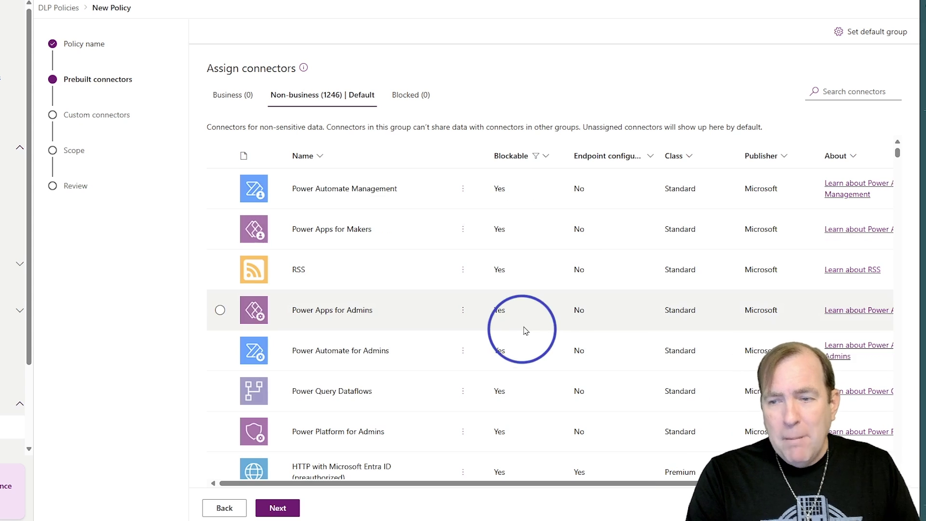
{"action": "left_click", "coordinate": [220, 155]}
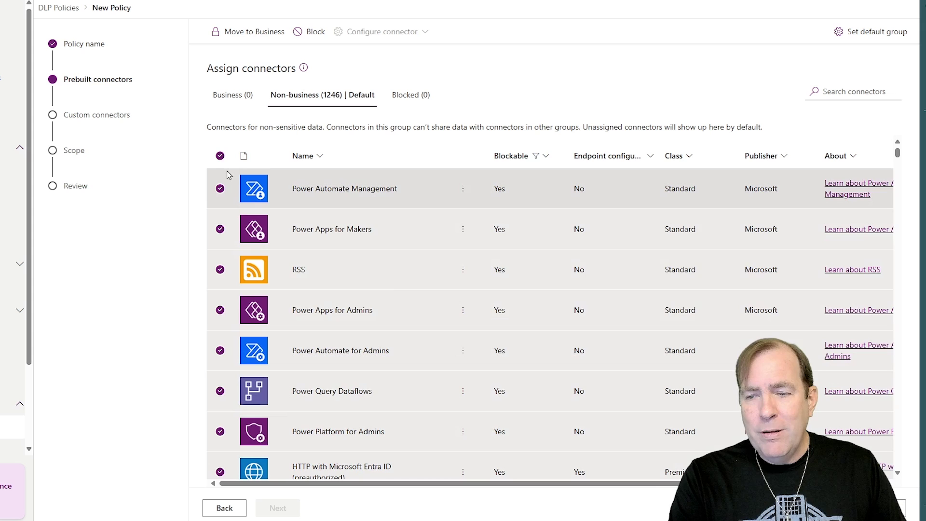
{"action": "left_click", "coordinate": [310, 30]}
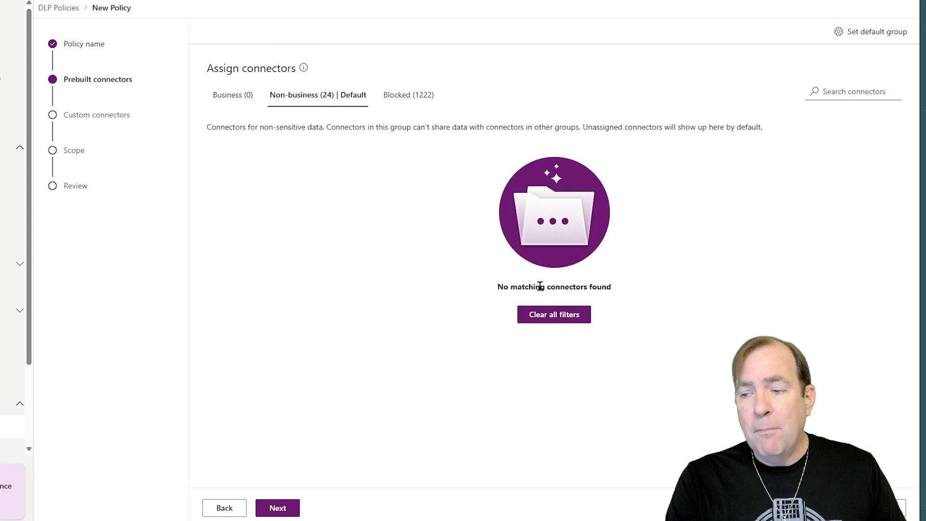
- Clear the connector filters and look through the non-business and blocked connector groups
{"action": "left_click", "coordinate": [554, 315]}
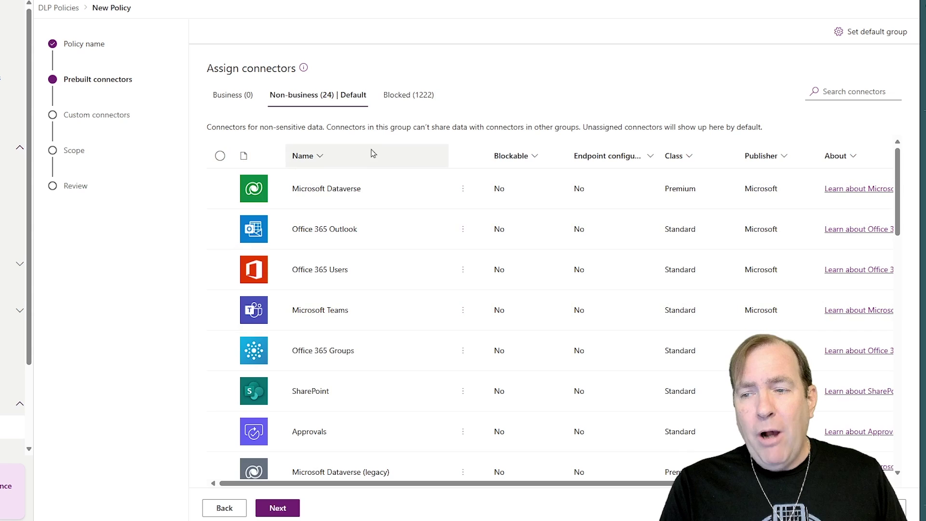
{"action": "left_click", "coordinate": [387, 95]}
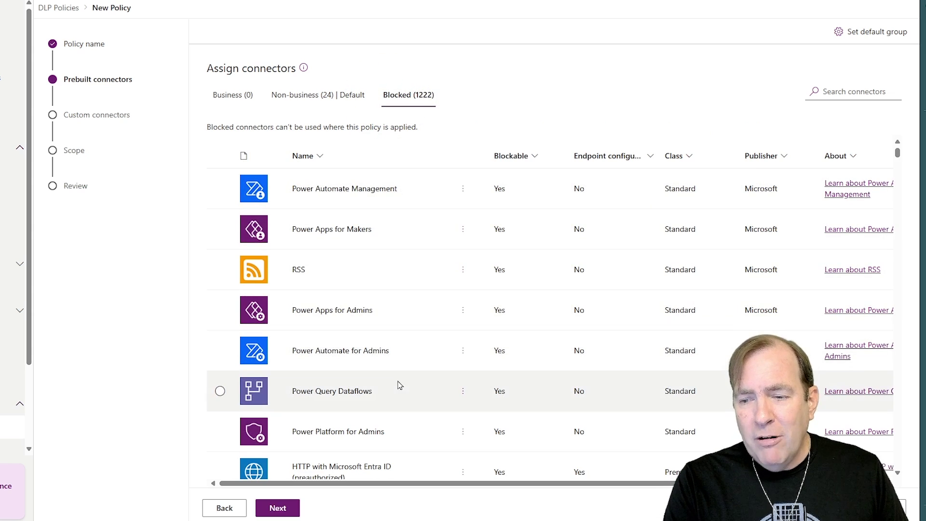
{"action": "scroll", "coordinate": [399, 384], "scroll_direction": "down", "scroll_amount": 3}
{"action": "scroll", "coordinate": [396, 386], "scroll_direction": "up", "scroll_amount": 3}
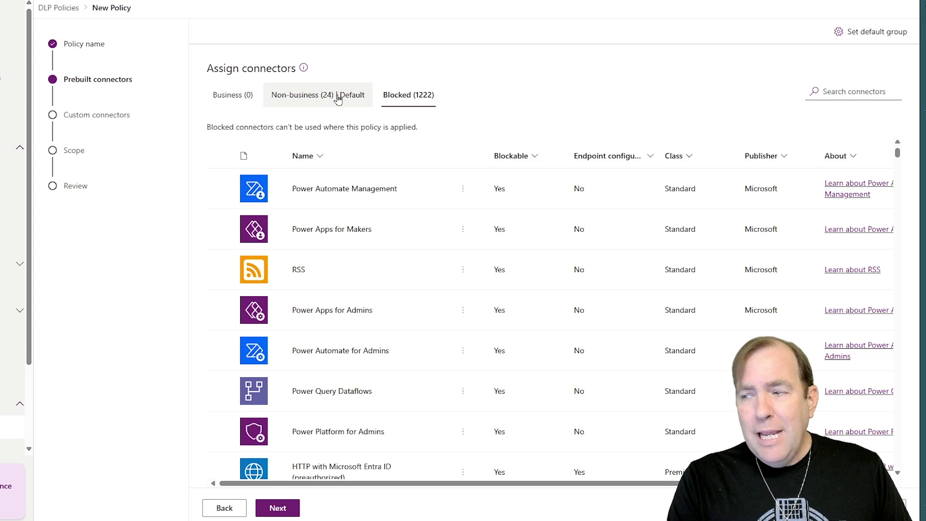
- Set the policy's default group for unassigned connectors to Blocked
{"action": "left_click", "coordinate": [866, 33]}
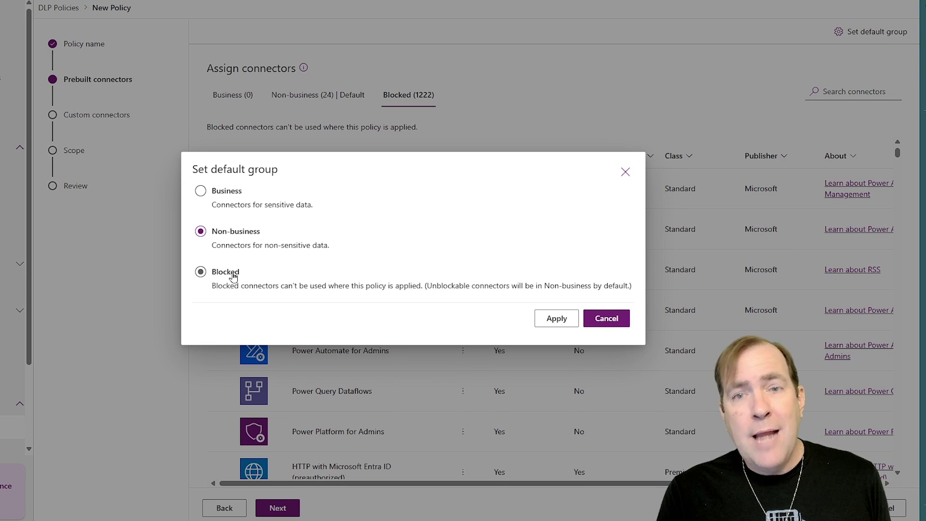
{"action": "left_click", "coordinate": [233, 276]}
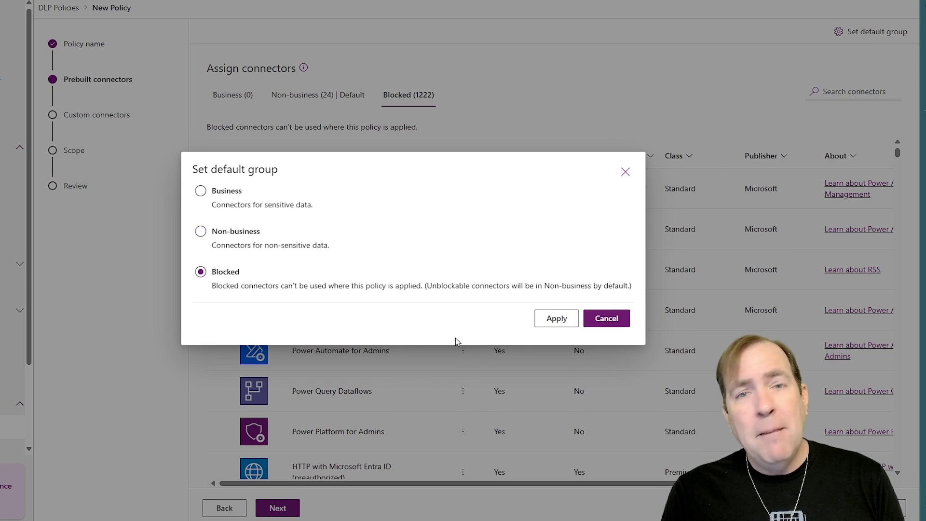
{"action": "left_click", "coordinate": [569, 319]}
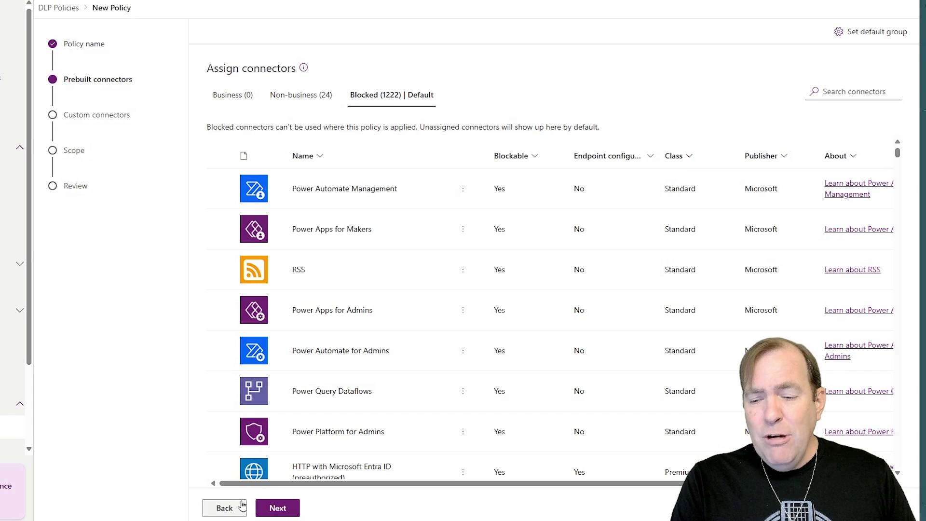
- Accept the default custom connector pattern and define the policy's scope as Exclude certain environments
{"action": "left_click", "coordinate": [285, 509]}
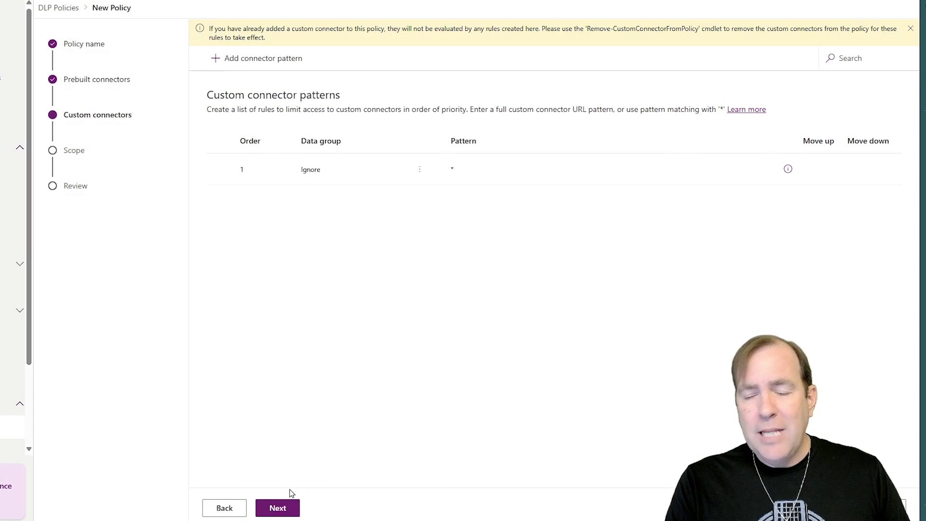
{"action": "left_click", "coordinate": [284, 508]}
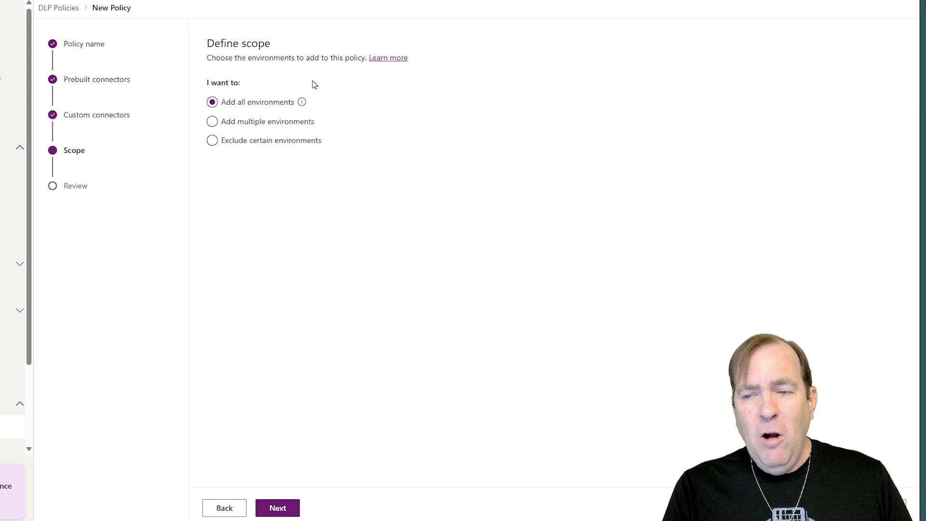
{"action": "left_click", "coordinate": [262, 146]}
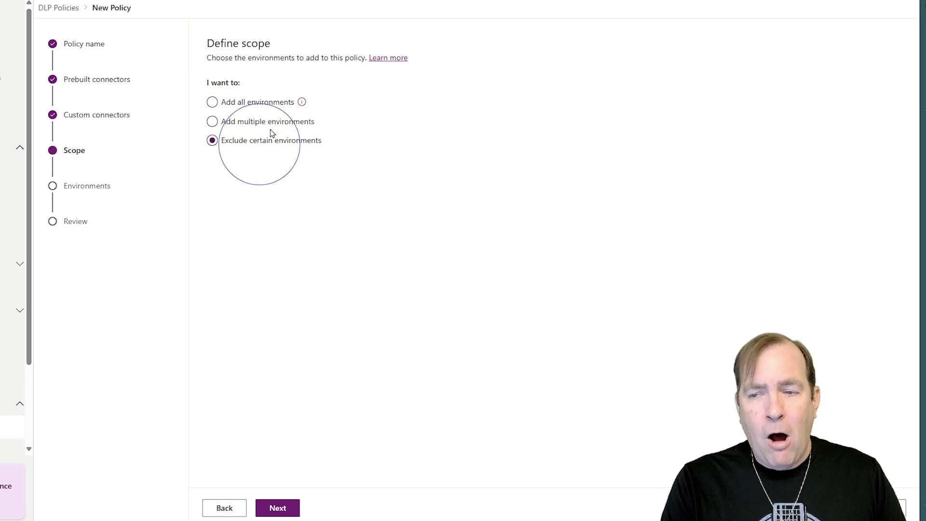
{"action": "left_click", "coordinate": [279, 504]}
{"action": "left_click", "coordinate": [847, 110]}
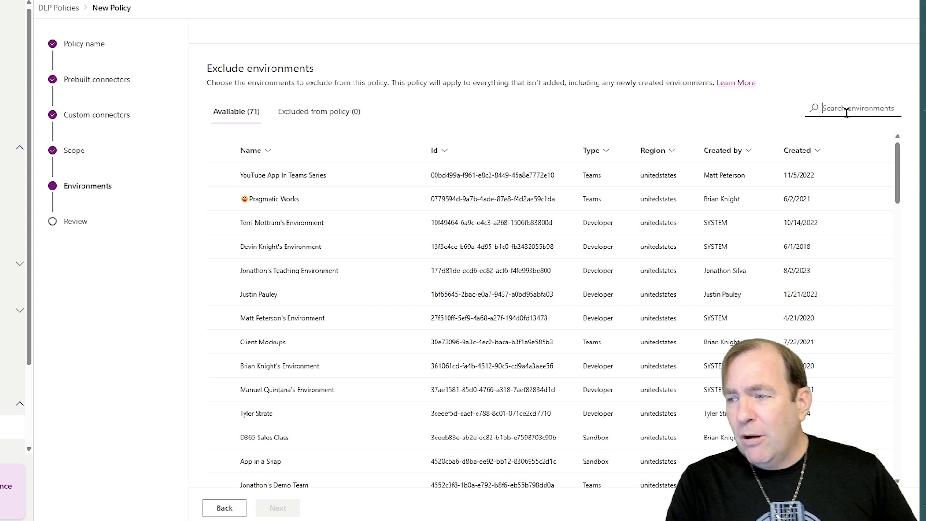
{"action": "type", "text": "crm"}
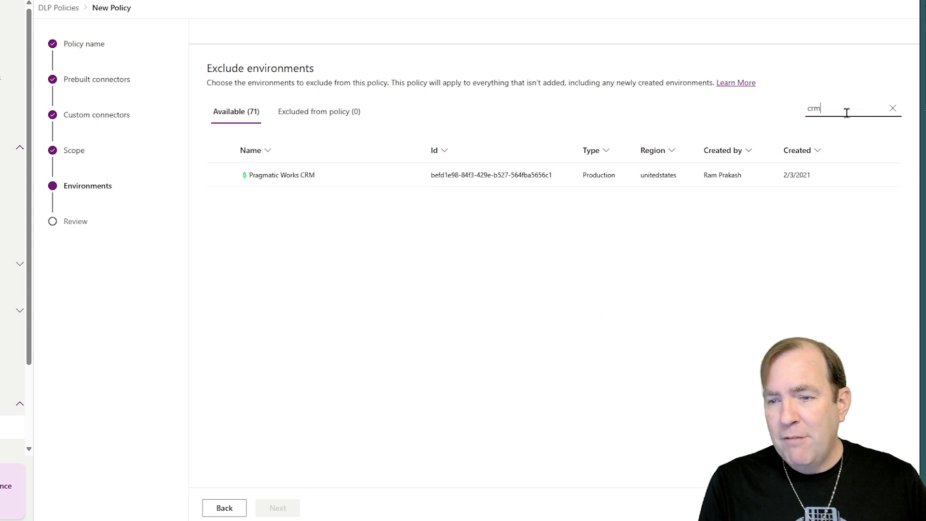
{"action": "left_click", "coordinate": [255, 175]}
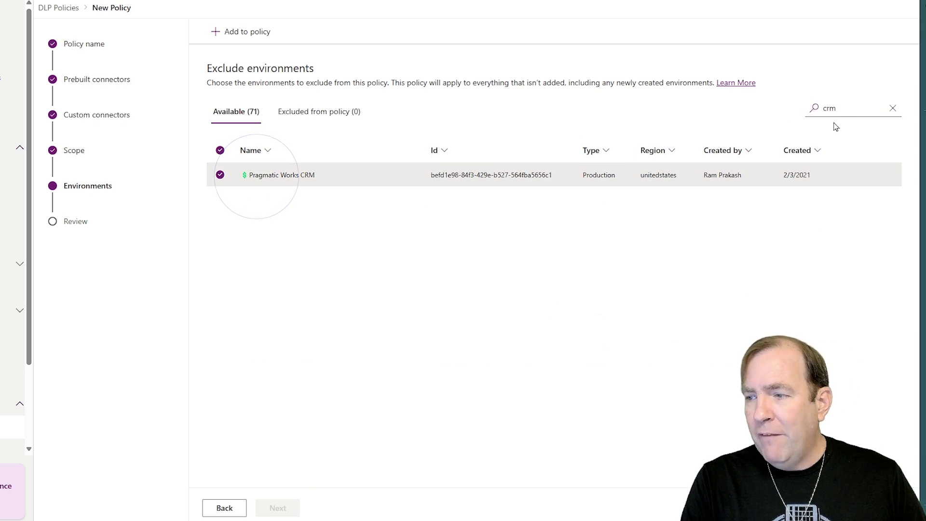
- Search the available environments for "dev" and exclude the two developer environments created on 4/21/2020 and 10/5/2020 from the policy
{"action": "left_click_drag", "start_coordinate": [836, 109], "coordinate": [796, 112]}
{"action": "type", "text": "dev"}
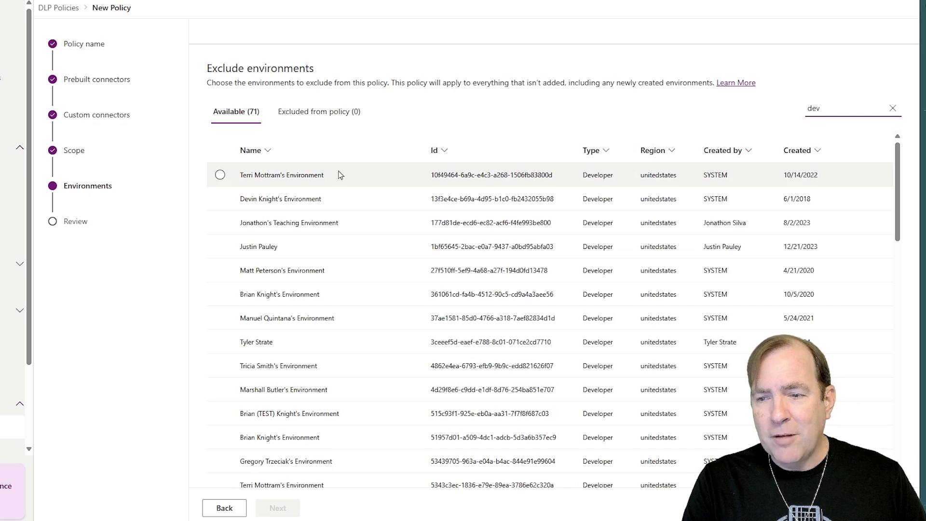
{"action": "left_click", "coordinate": [309, 199]}
{"action": "left_click", "coordinate": [299, 269]}
{"action": "left_click", "coordinate": [223, 296]}
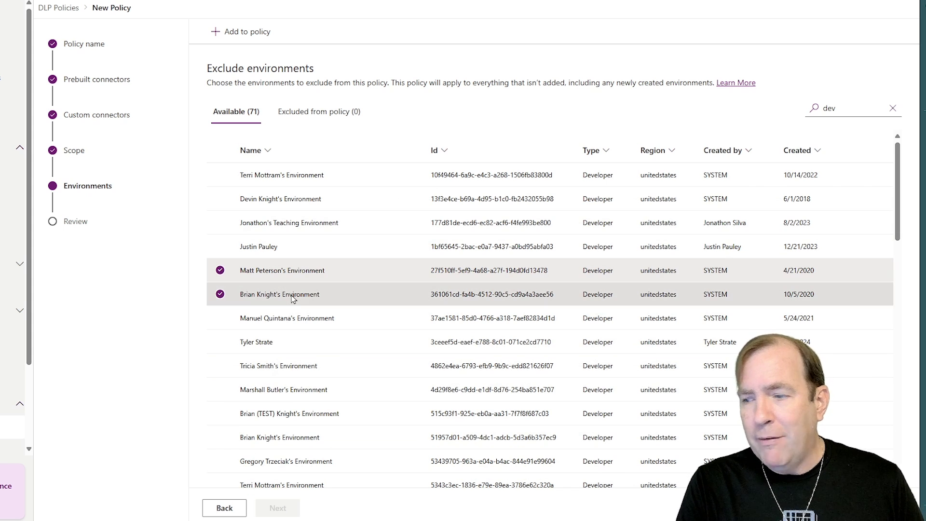
{"action": "left_click", "coordinate": [228, 32]}
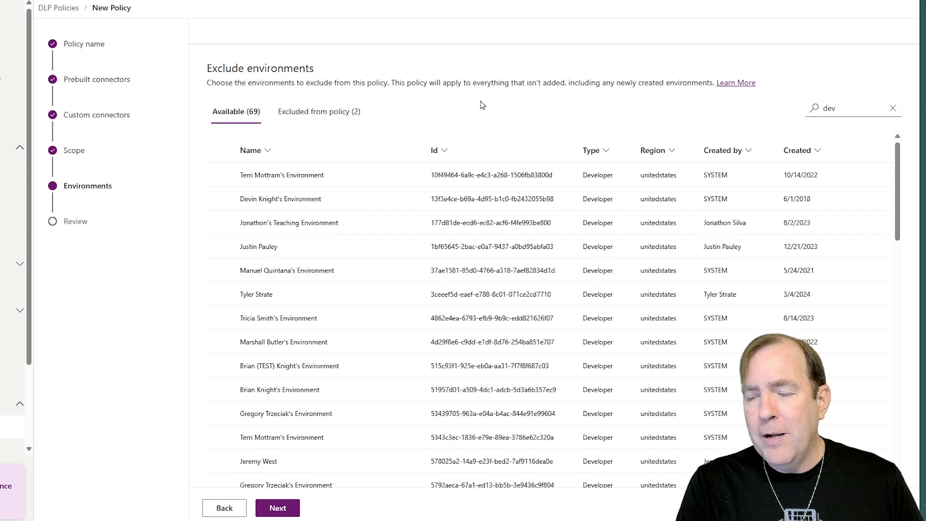
- Search the available environments for "crm" and add the Pragmatic Works CRM production environment to the policy's exclusions
{"action": "left_click", "coordinate": [893, 108]}
{"action": "type", "text": "dev"}
{"action": "right_click", "coordinate": [858, 106]}
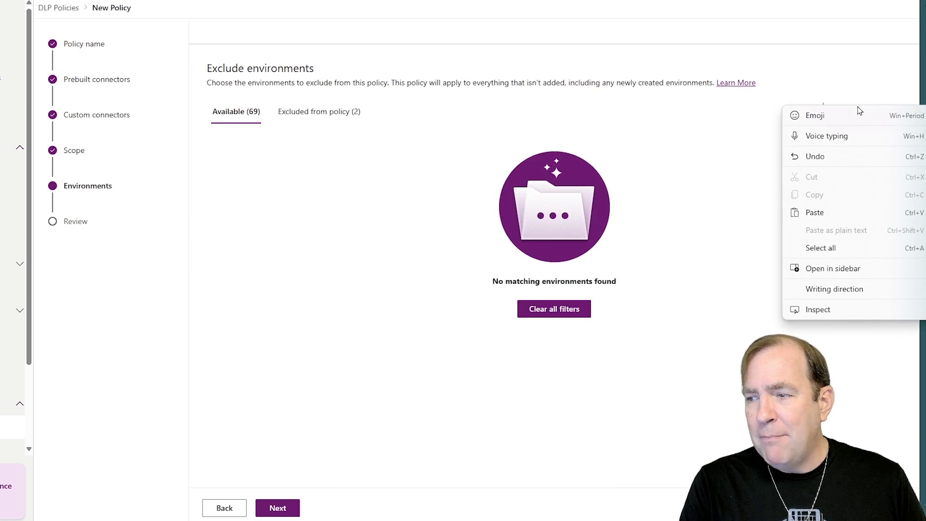
{"action": "left_click", "coordinate": [830, 95]}
{"action": "double_click", "coordinate": [844, 107]}
{"action": "type", "text": "cr"}
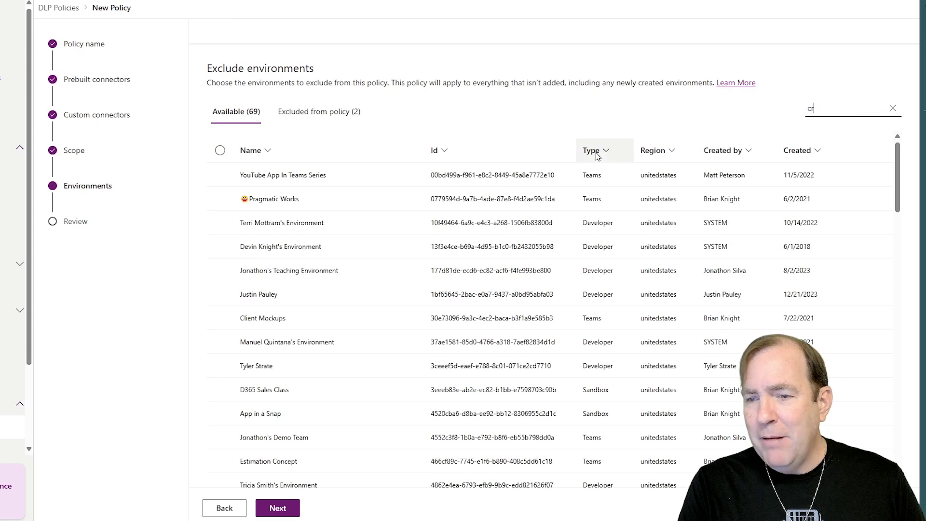
{"action": "type", "text": "m"}
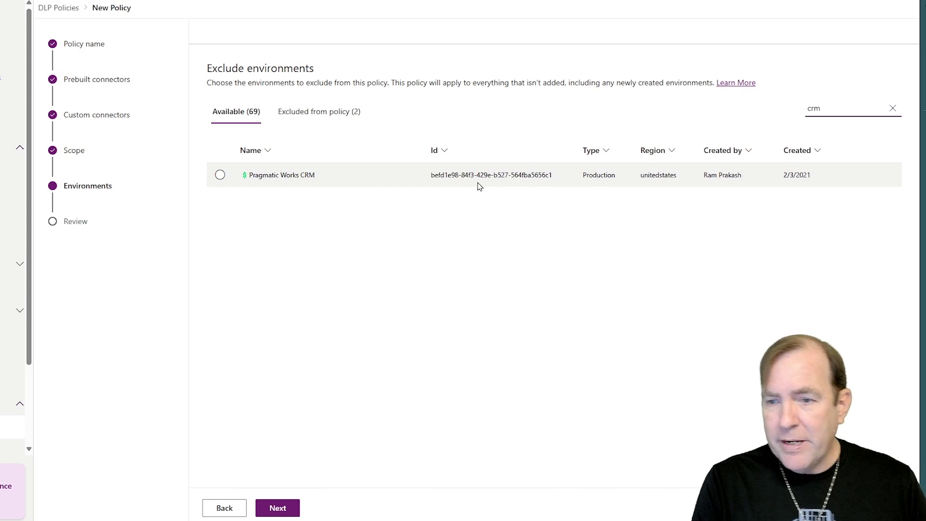
{"action": "left_click", "coordinate": [341, 176]}
{"action": "left_click", "coordinate": [245, 34]}
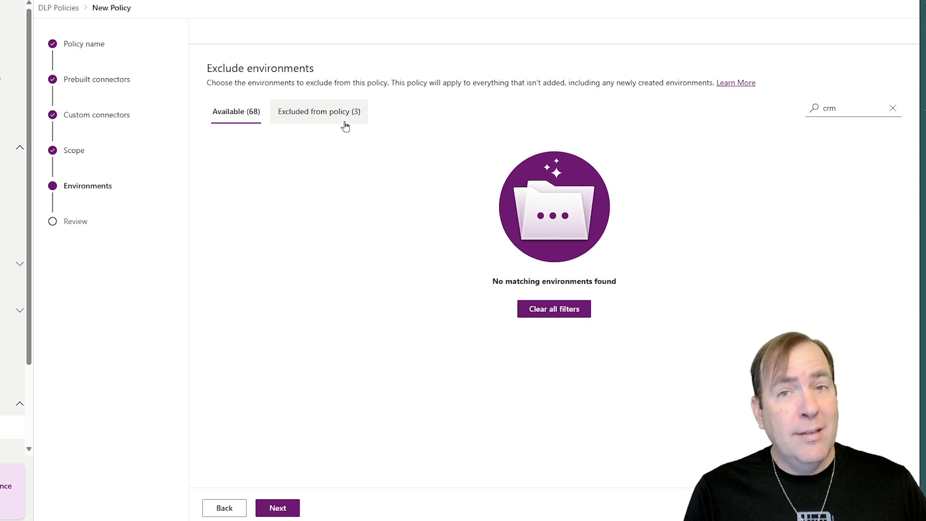
- Check the environments excluded from the policy and proceed to the policy's final review
{"action": "left_click", "coordinate": [345, 125]}
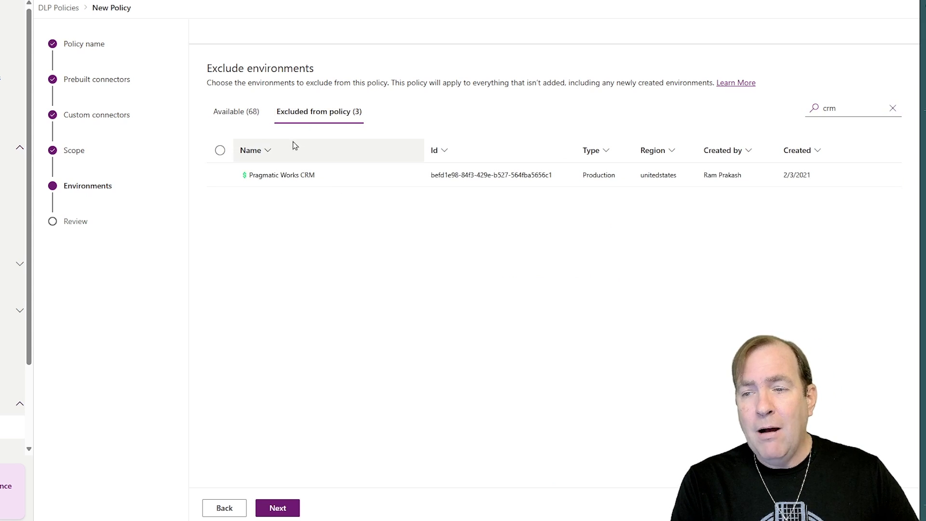
{"action": "left_click", "coordinate": [244, 124]}
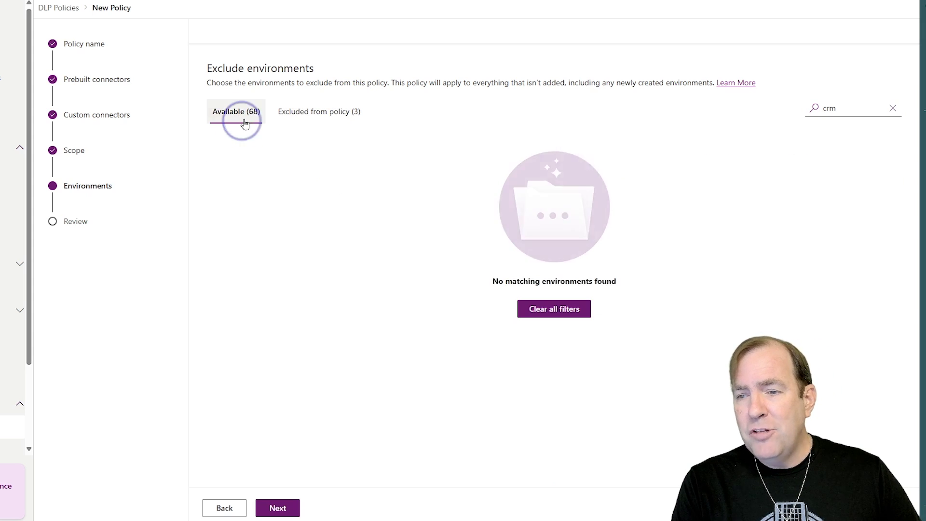
{"action": "left_click", "coordinate": [299, 119]}
{"action": "left_click", "coordinate": [210, 108]}
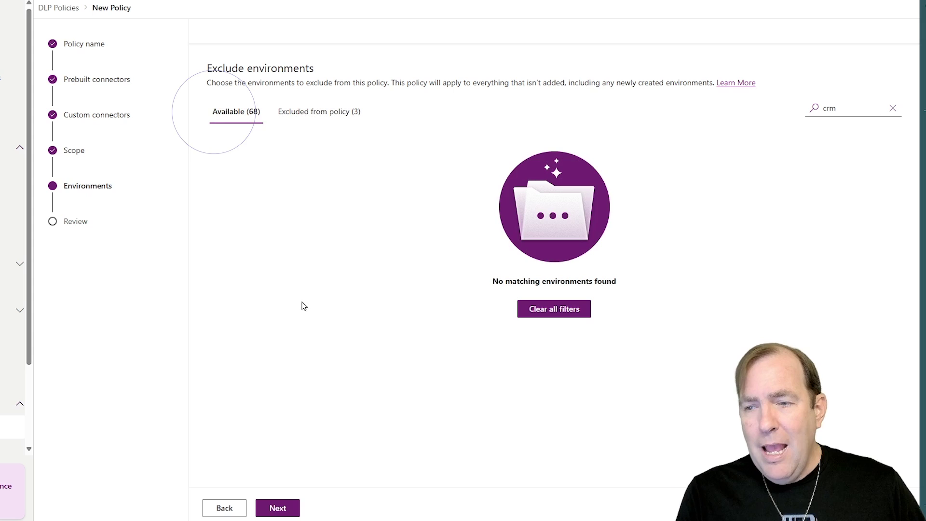
{"action": "left_click", "coordinate": [280, 508]}
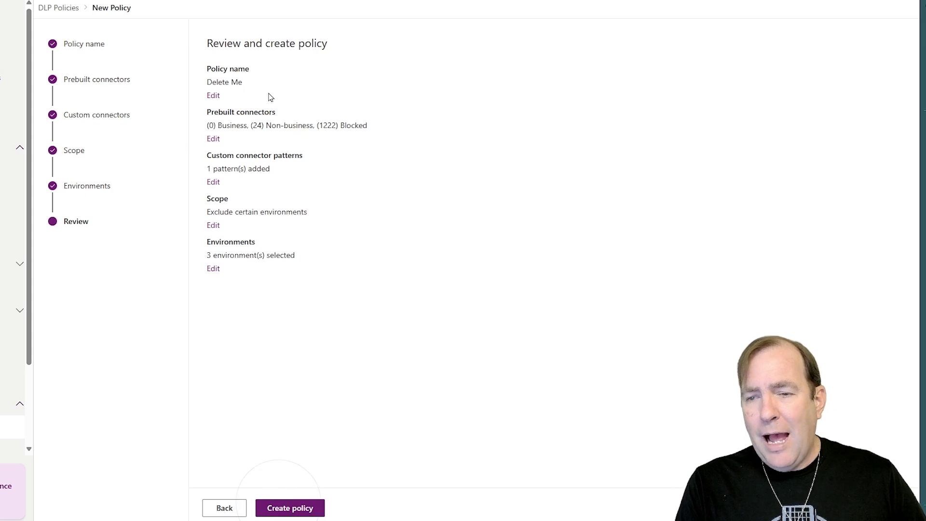